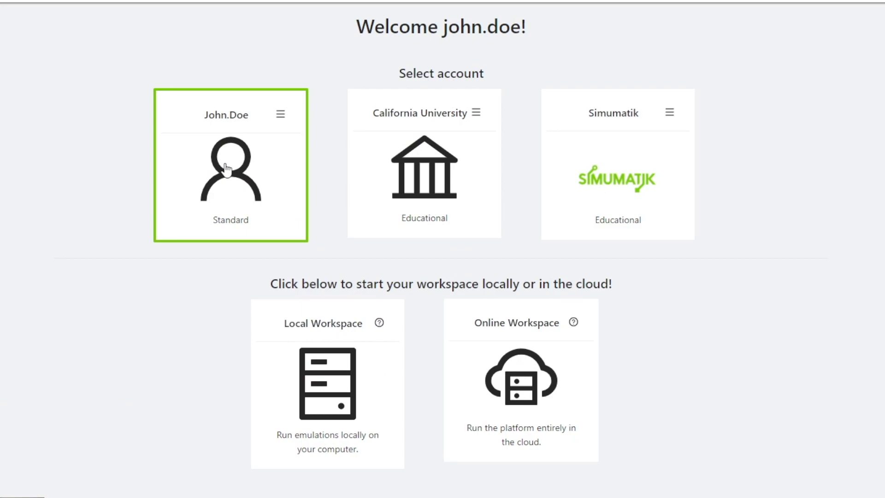
- Start the cloud workspace and open the 'Tutorial: Siemens 1200 CPU' system found by searching 'siem'
left_click(547, 397)
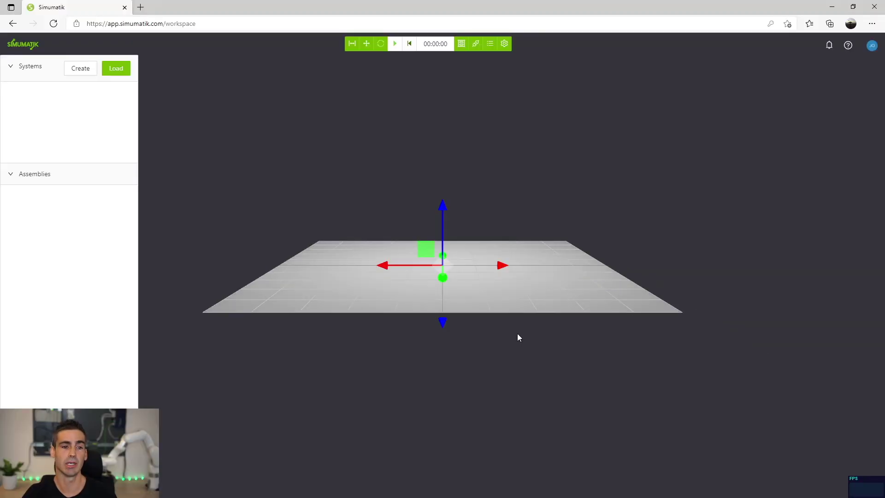
left_click(115, 69)
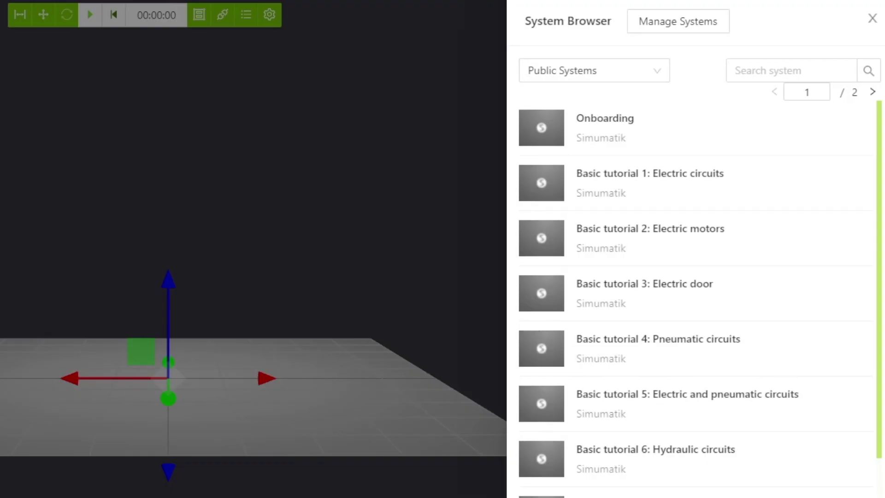
left_click(824, 78)
type("siem")
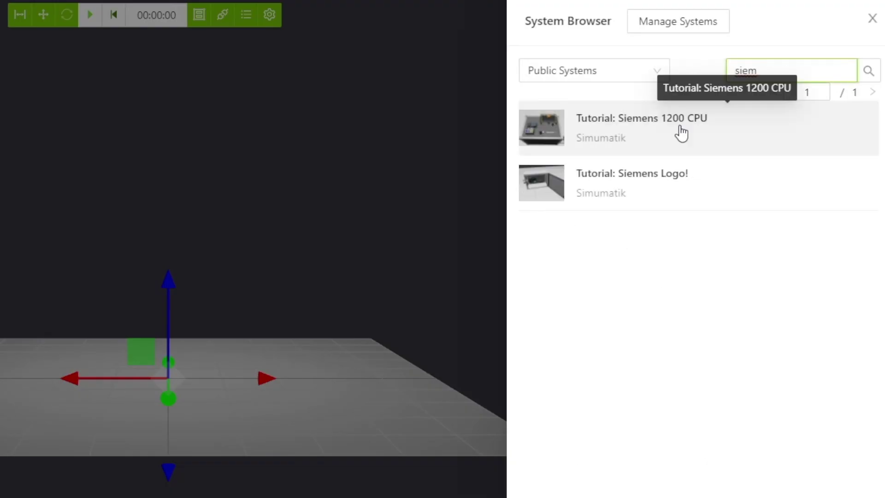
left_click(681, 134)
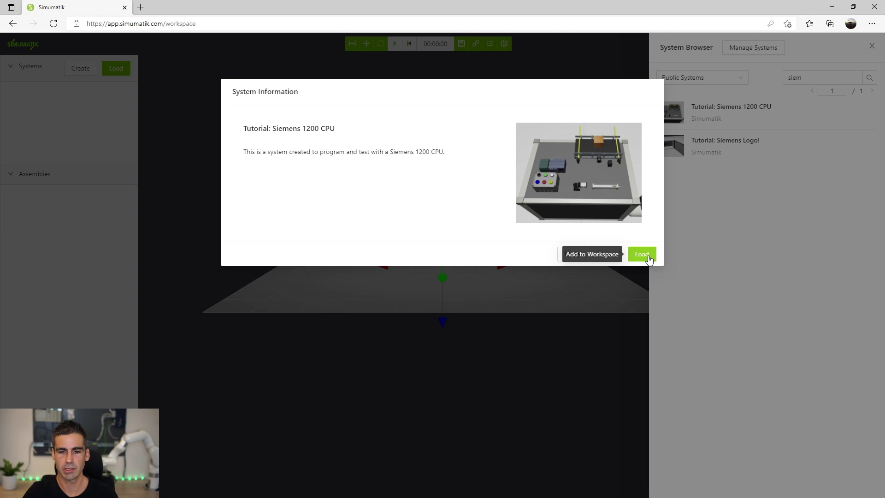
- Load the Siemens 1200 CPU tutorial station and select its PLC to view IP 192.168.0.1
left_click(648, 257)
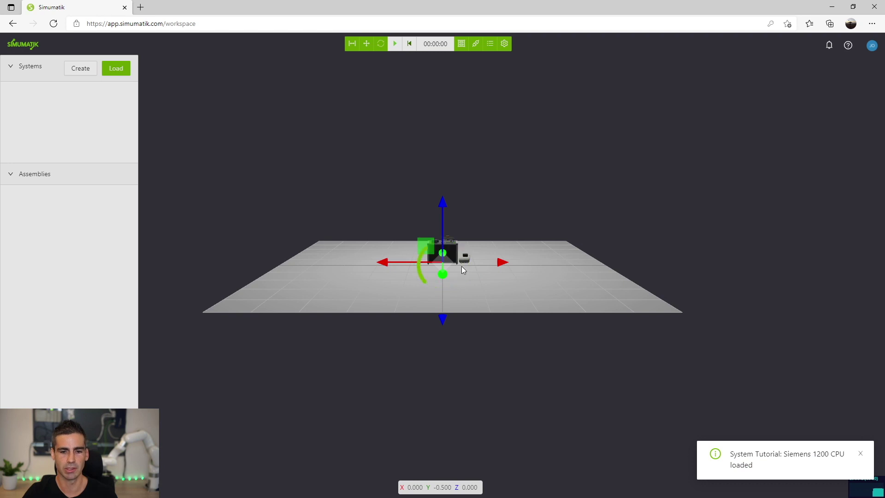
left_click_drag(463, 289, 433, 248)
scroll(438, 245, "up", 5)
left_click(410, 212)
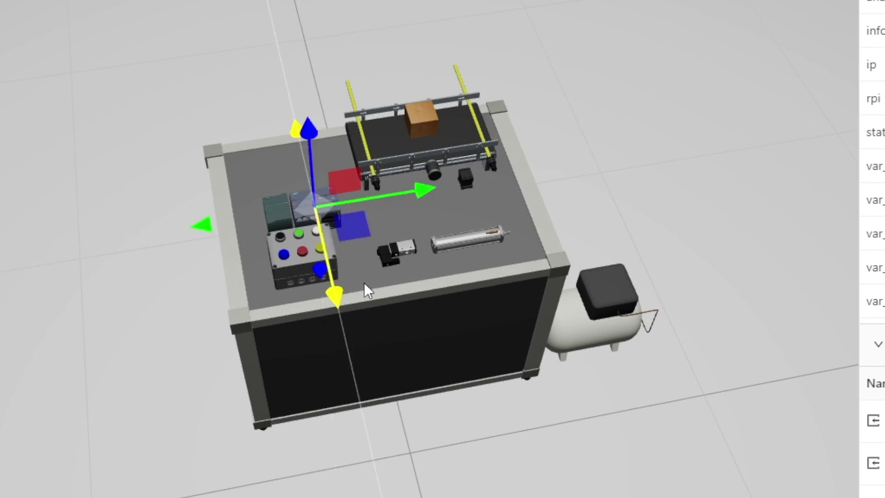
scroll(365, 281, "up", 5)
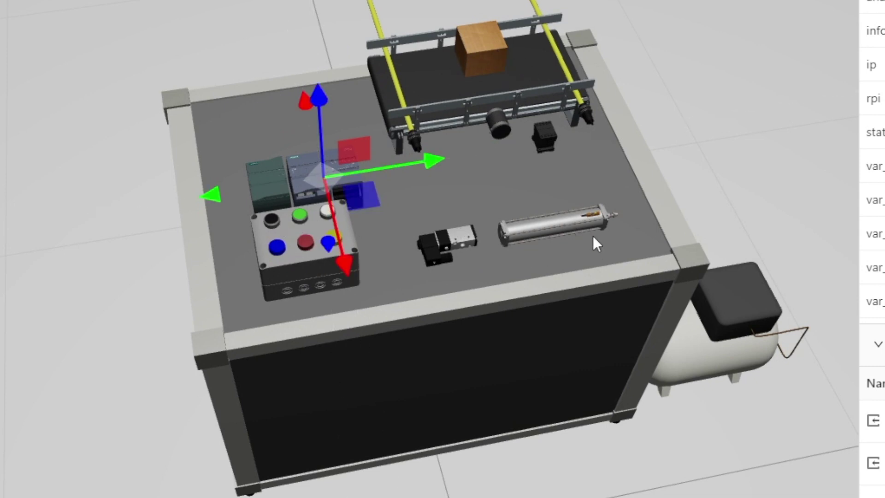
scroll(571, 230, "up", 4)
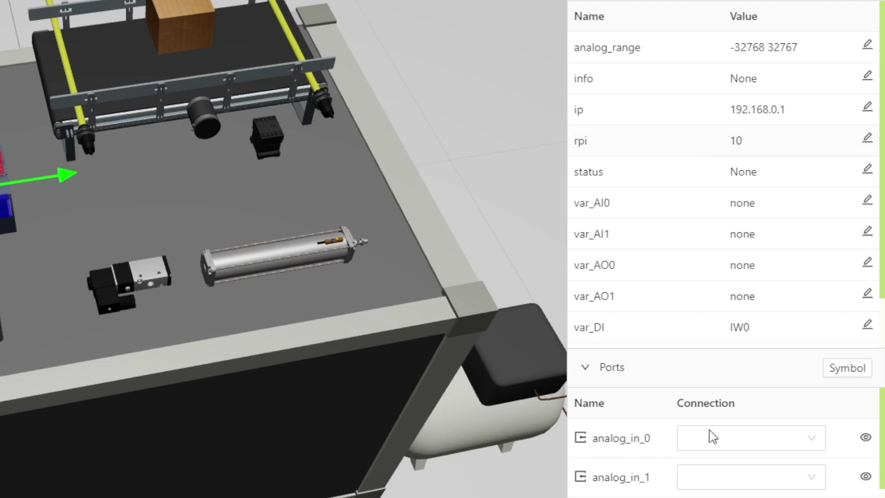
scroll(746, 477, "down", 1)
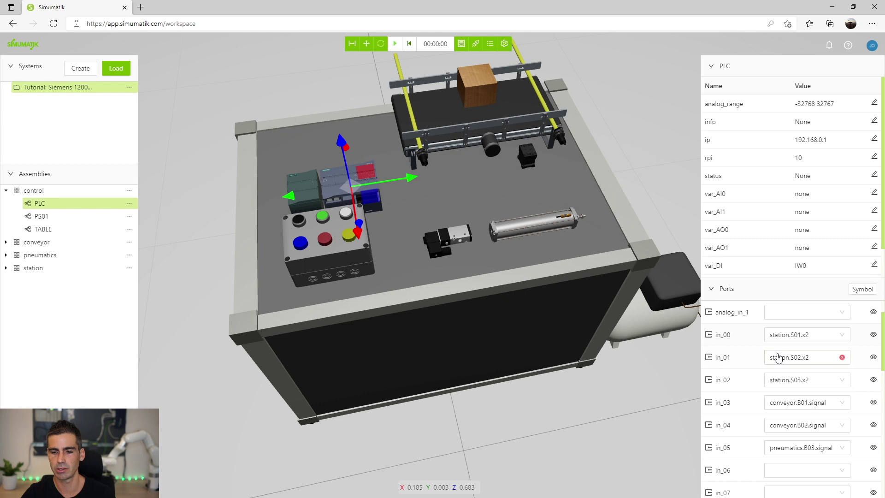
scroll(801, 363, "down", 3)
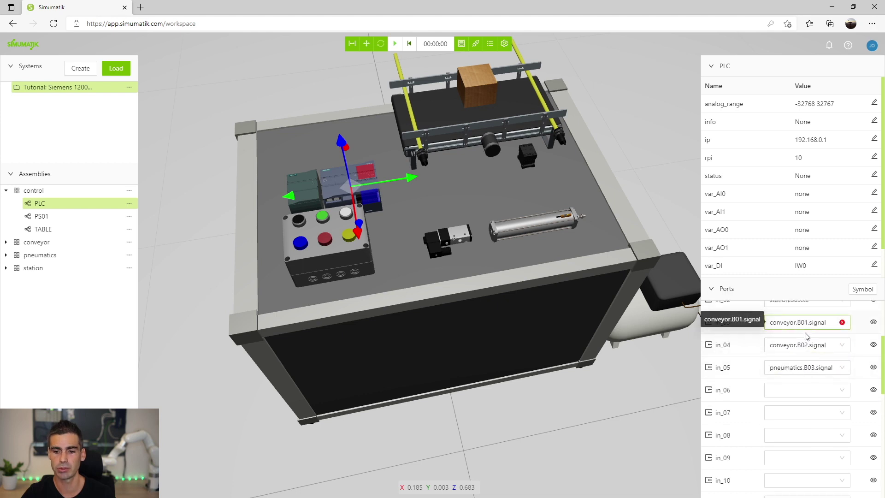
left_click(422, 153)
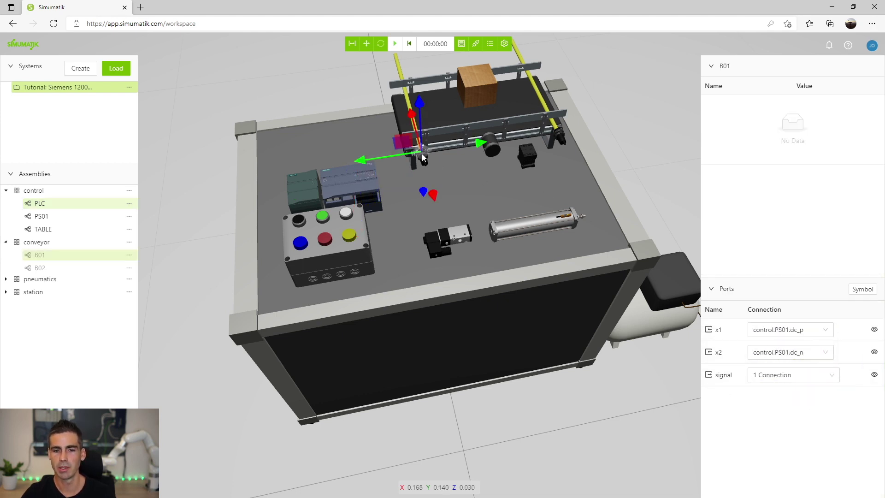
left_click(563, 137)
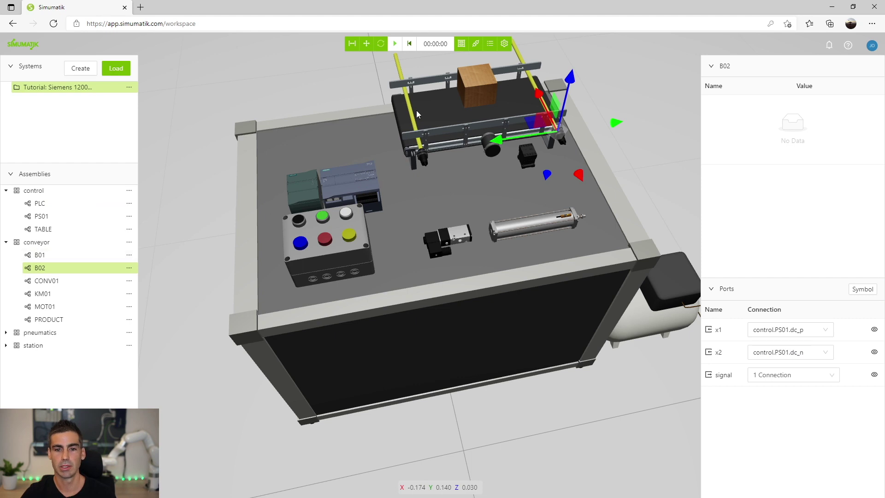
left_click(56, 217)
left_click(57, 206)
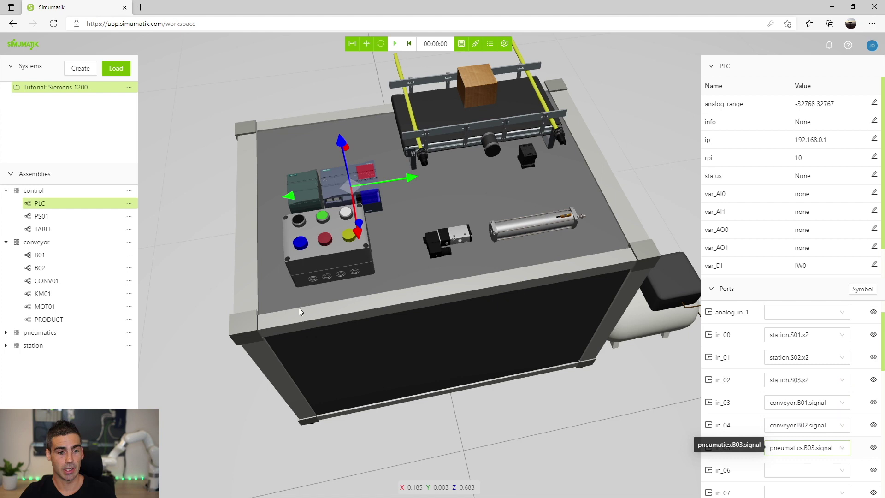
scroll(854, 409, "down", 6)
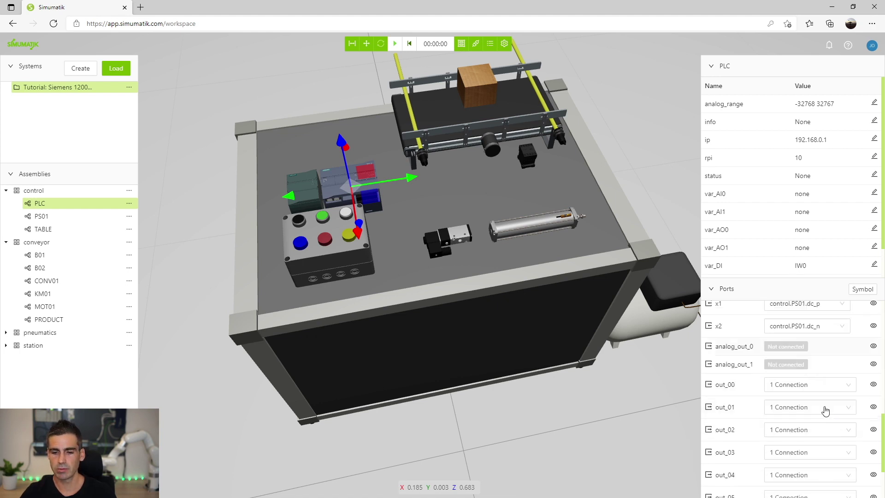
left_click(810, 335)
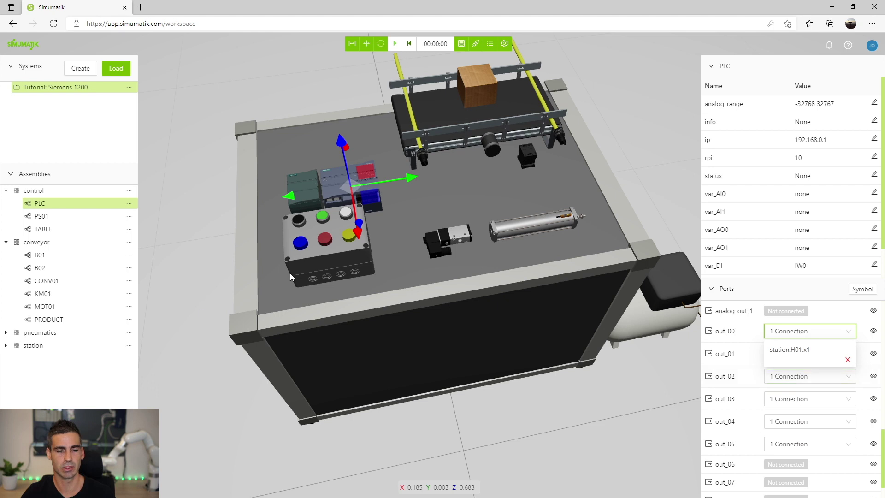
left_click(779, 405)
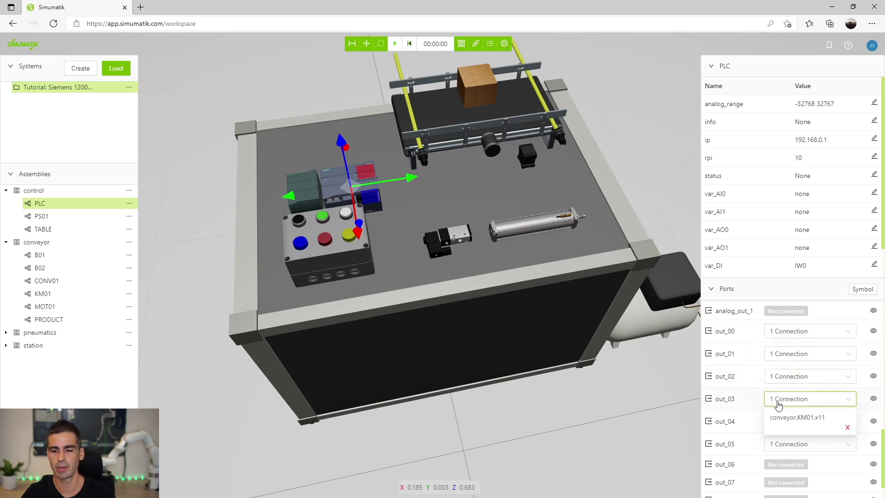
left_click(745, 427)
left_click(781, 426)
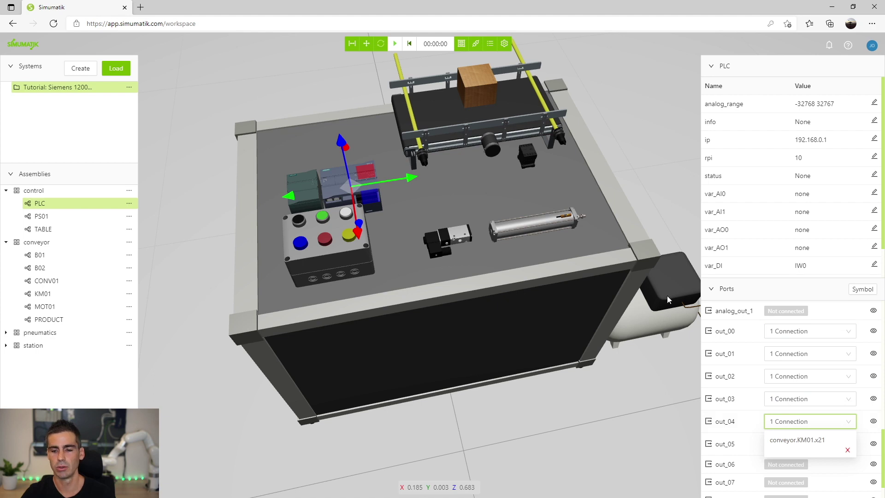
left_click(740, 448)
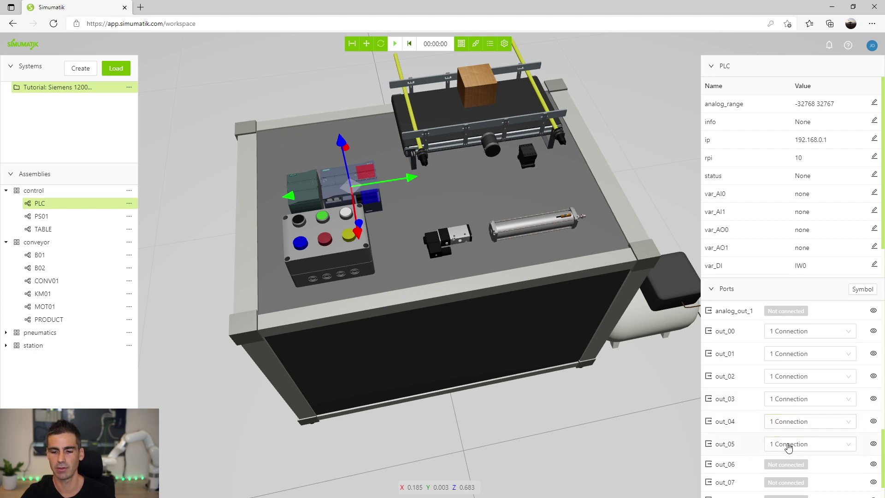
left_click(789, 446)
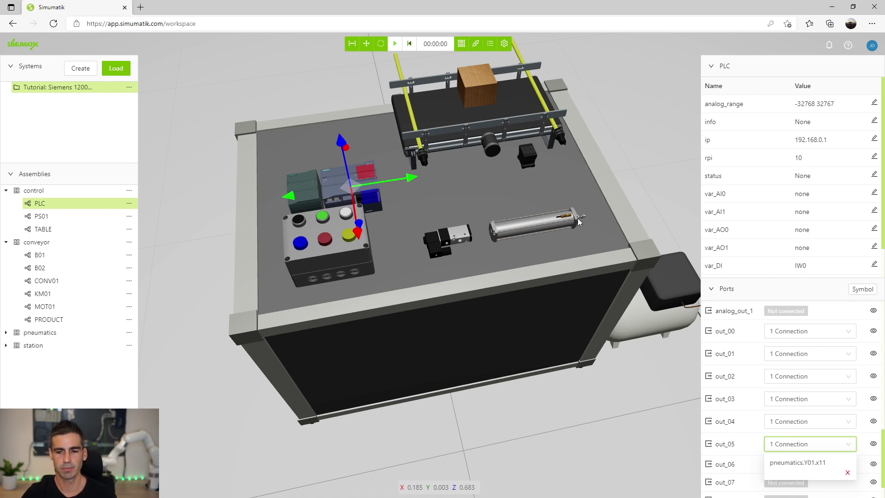
left_click(554, 180)
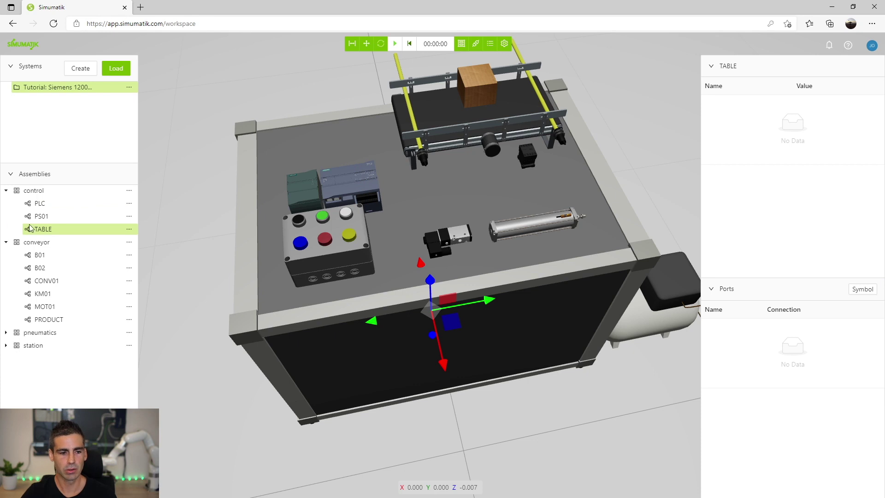
left_click(40, 204)
scroll(800, 379, "down", 3)
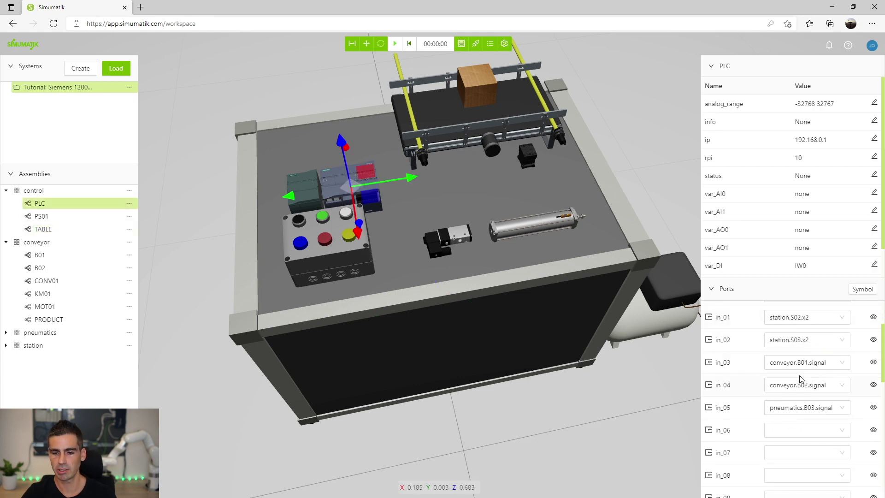
scroll(800, 379, "down", 5)
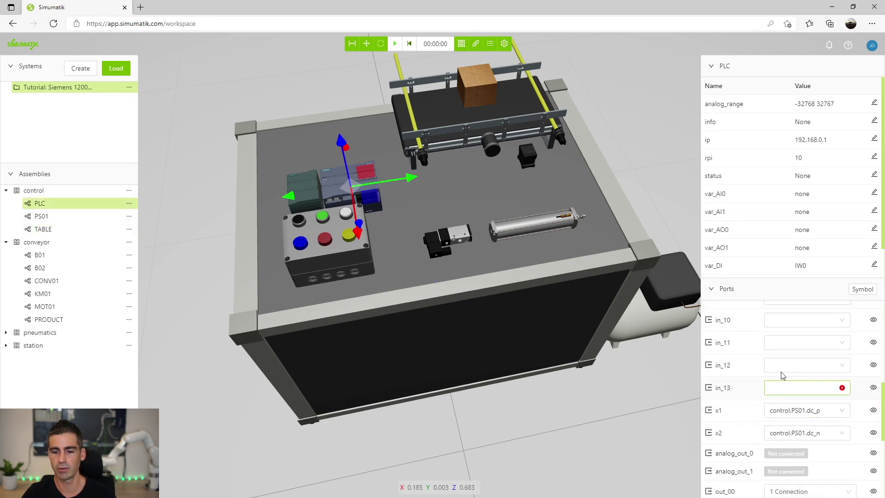
scroll(782, 375, "down", 5)
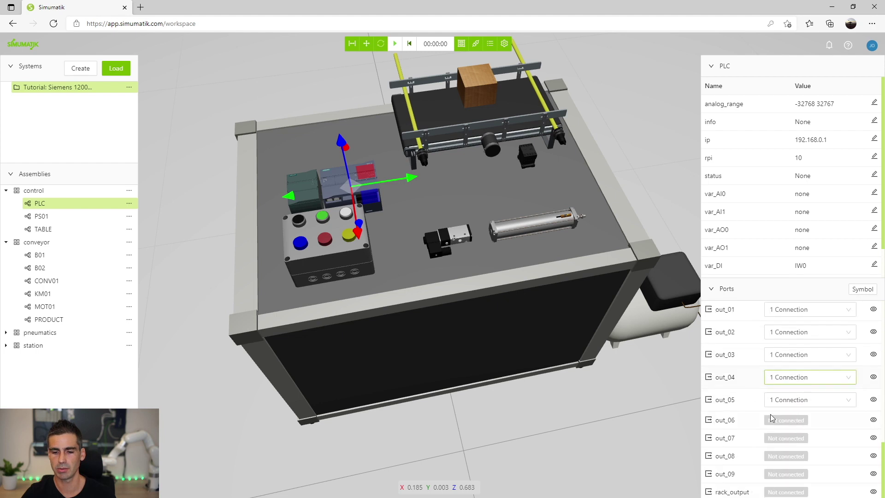
scroll(797, 429, "up", 3)
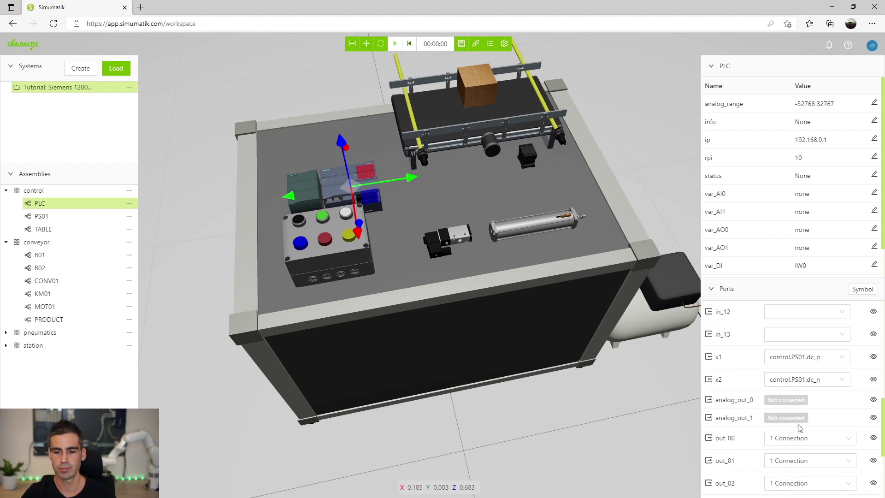
scroll(800, 428, "up", 5)
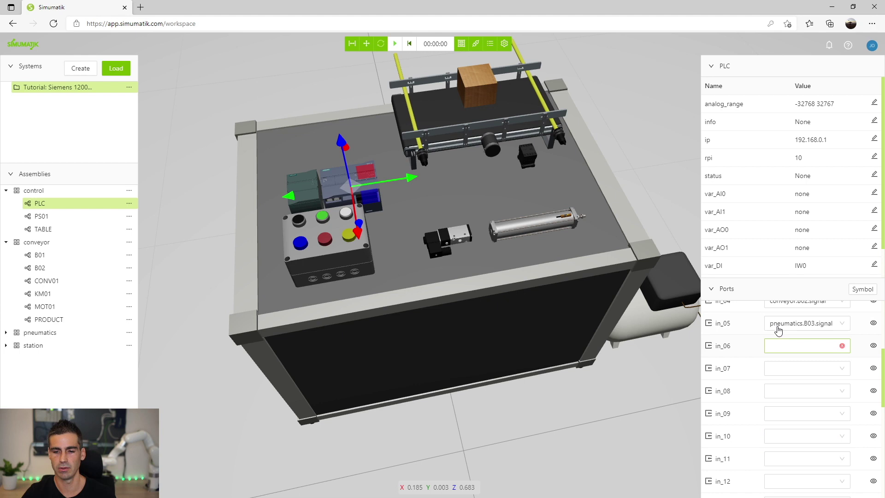
scroll(778, 330, "up", 5)
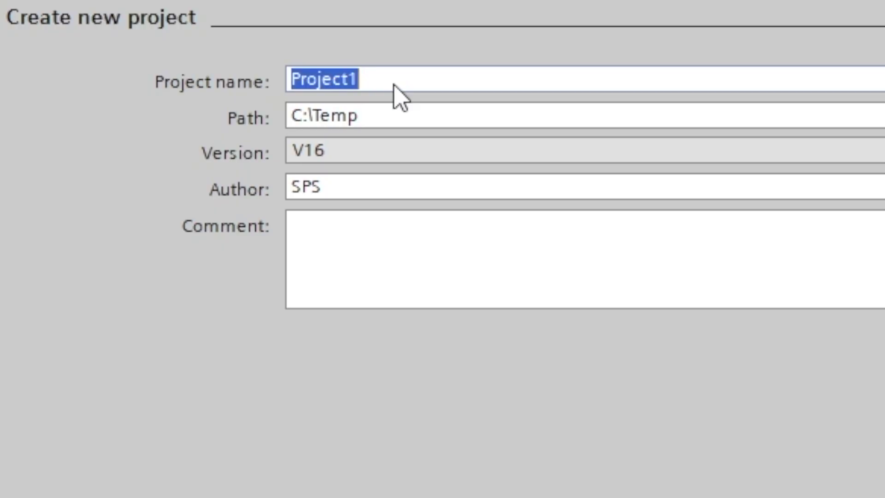
- Create the new project Test_1200 in C:\Temp
type("Test_120")
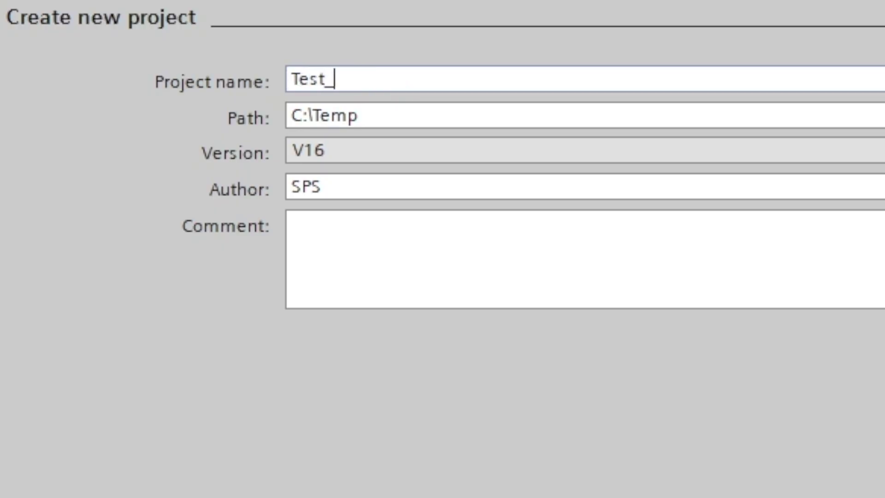
type("0")
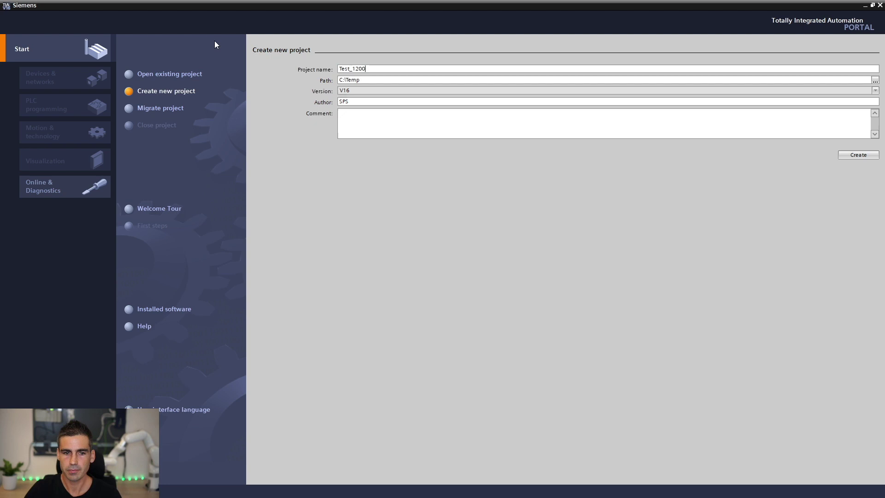
left_click(858, 154)
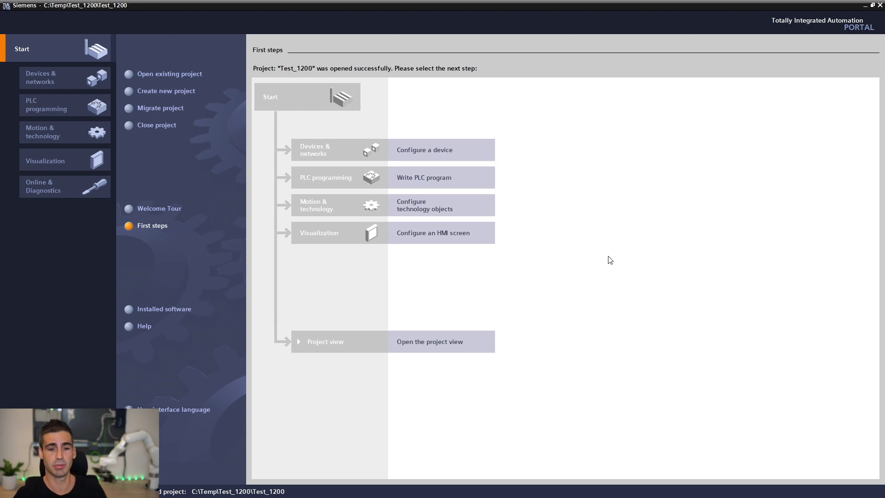
- Add a CPU 1212C AC/DC/Rly, article 6ES7 212-1BE40-0XB0, to the project as PLC_1
left_click(441, 161)
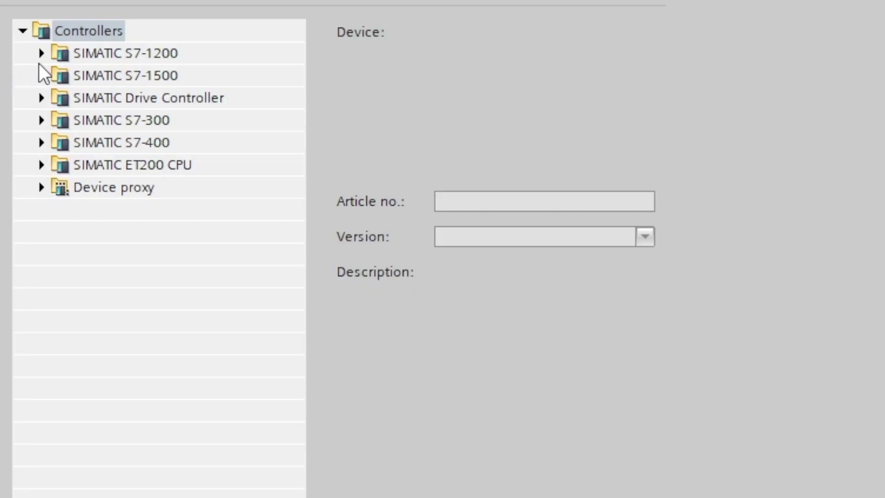
left_click(41, 53)
left_click(61, 75)
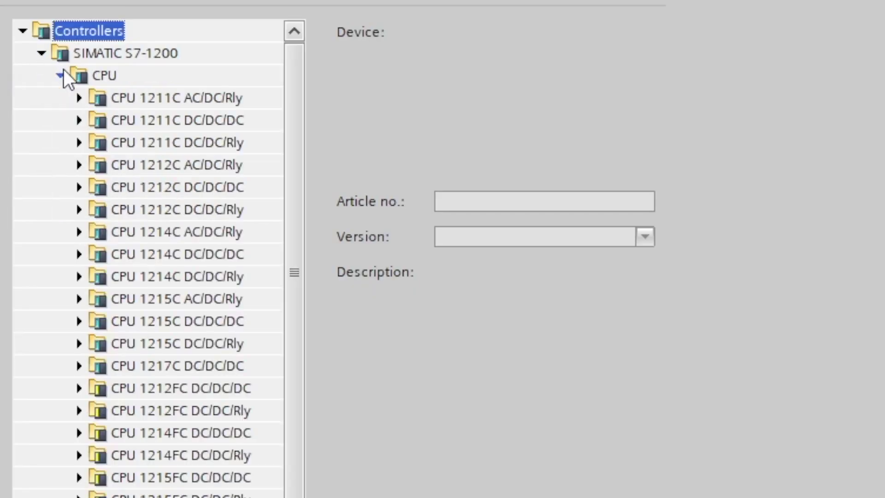
left_click(80, 164)
left_click(175, 231)
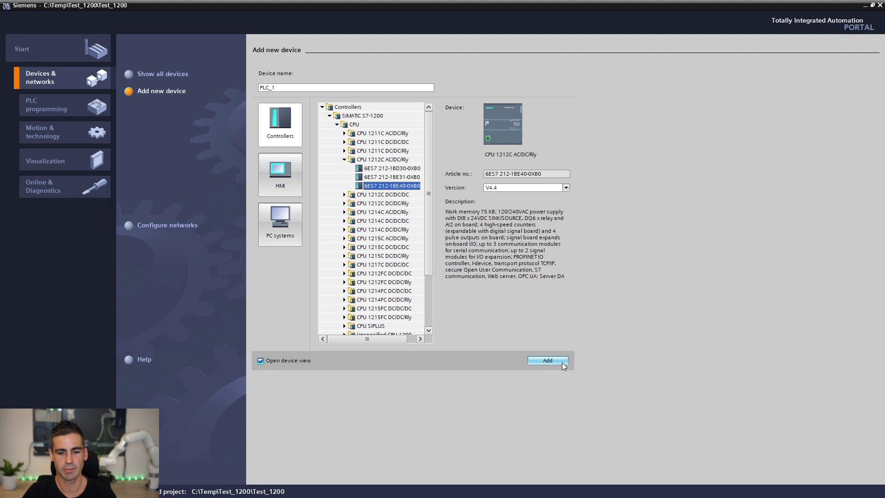
left_click(559, 361)
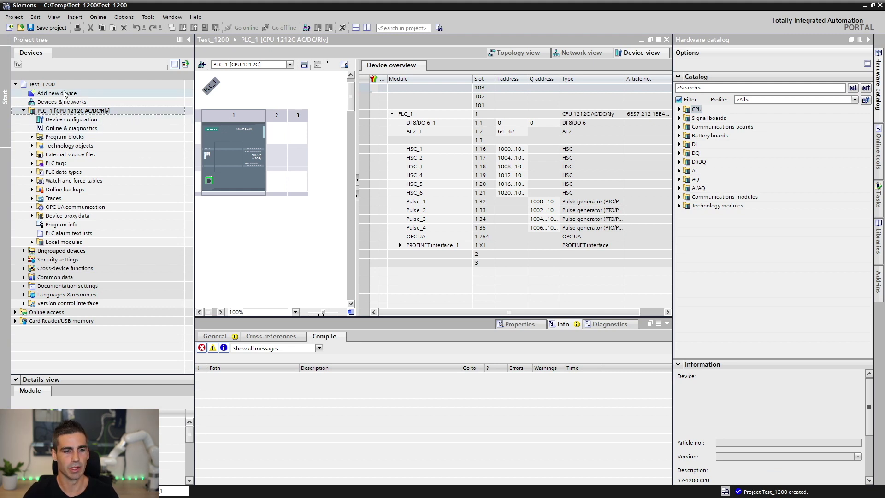
- Tick Permit access with PUT/GET communication in PLC_1's Protection & Security settings
left_click(108, 112)
left_click(232, 132)
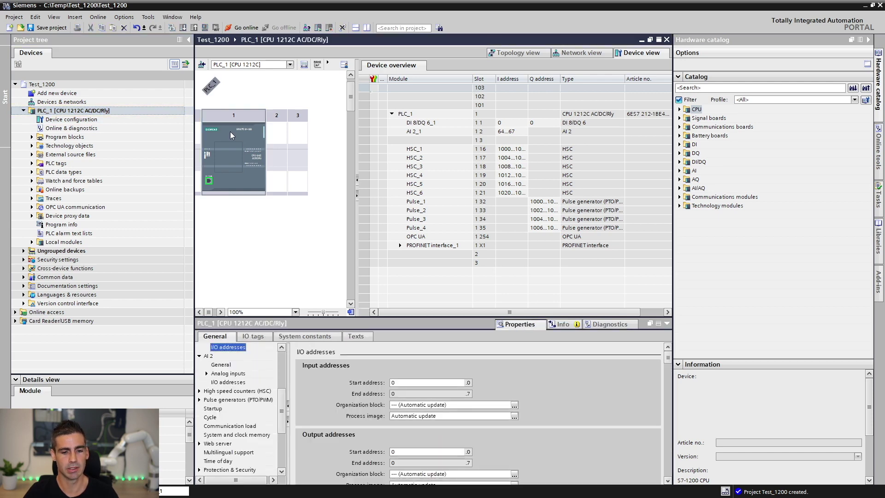
scroll(152, 369, "up", 1)
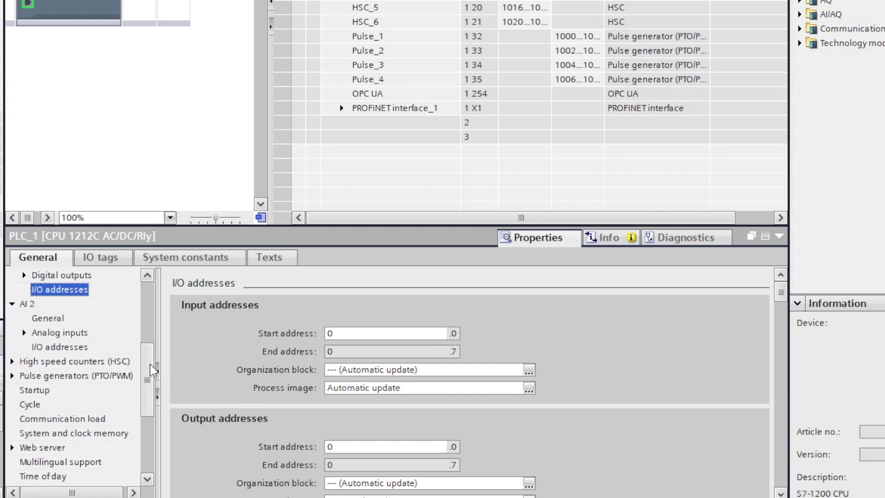
left_click_drag(152, 369, 148, 451)
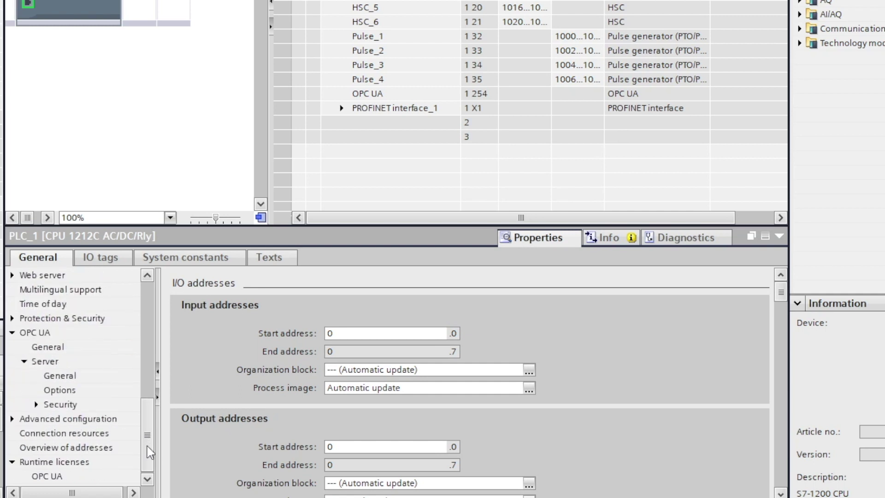
left_click(64, 320)
scroll(517, 345, "down", 2)
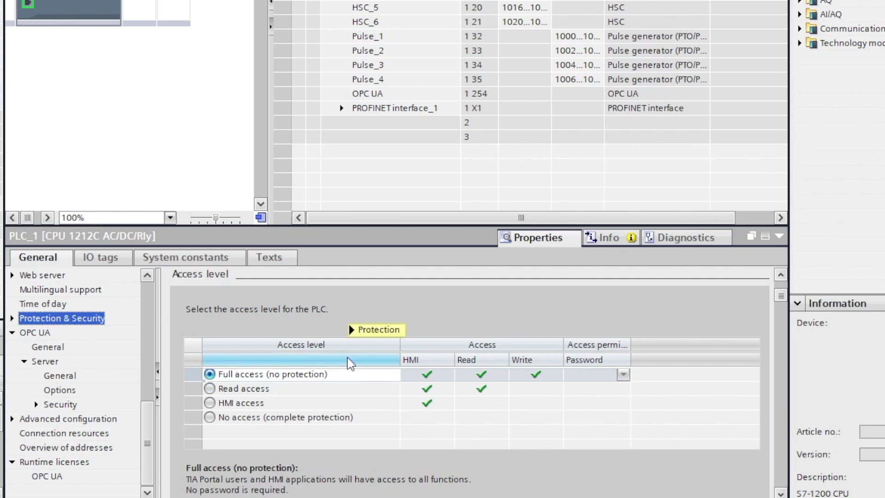
mouse_move(350, 364)
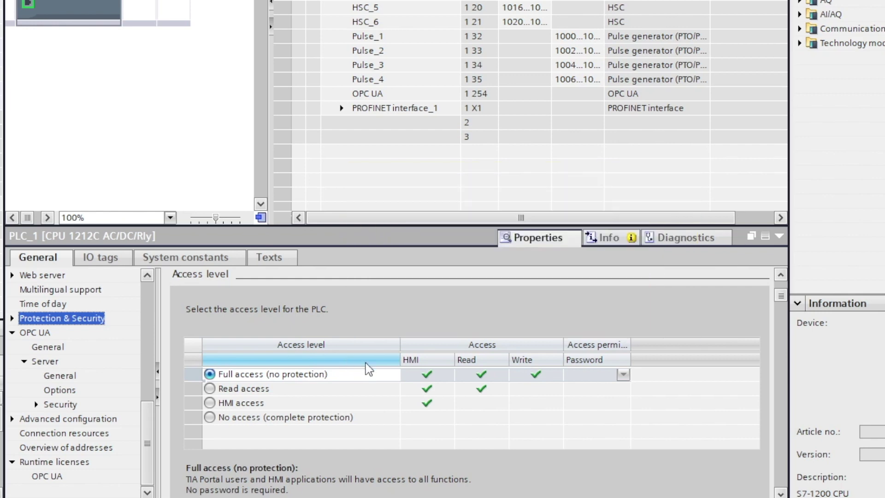
scroll(490, 450, "down", 8)
scroll(504, 422, "down", 4)
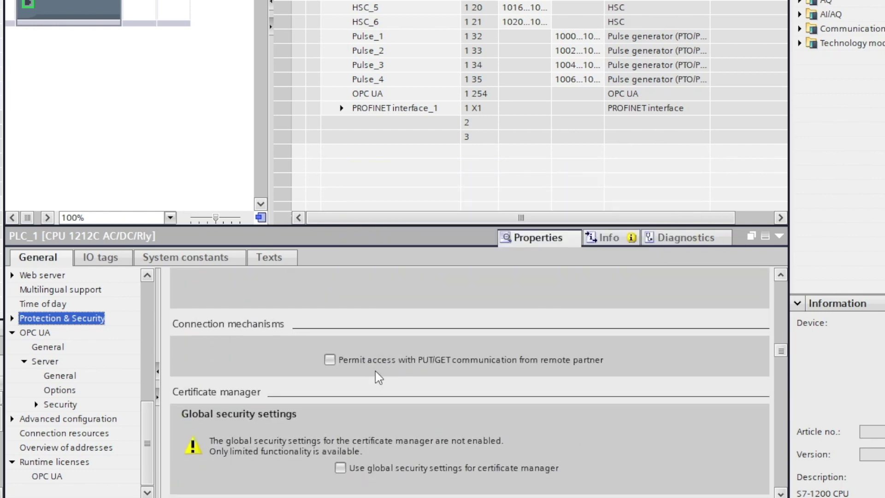
left_click(329, 362)
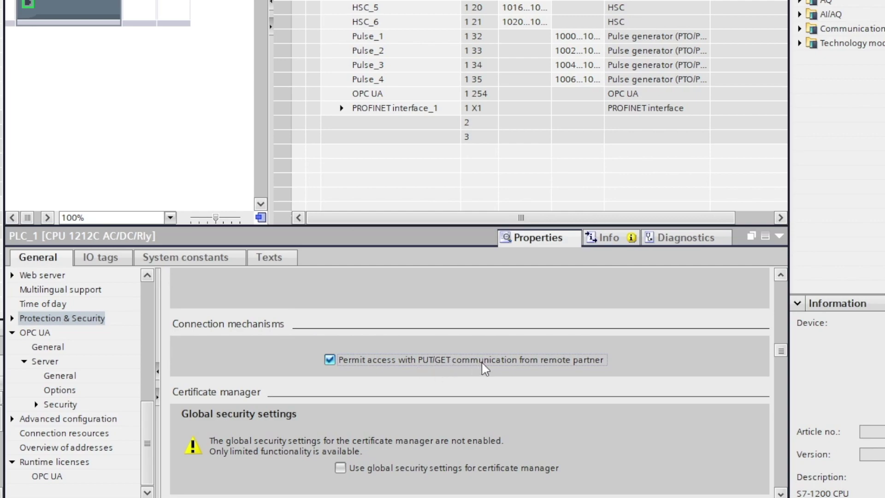
scroll(474, 360, "up", 5)
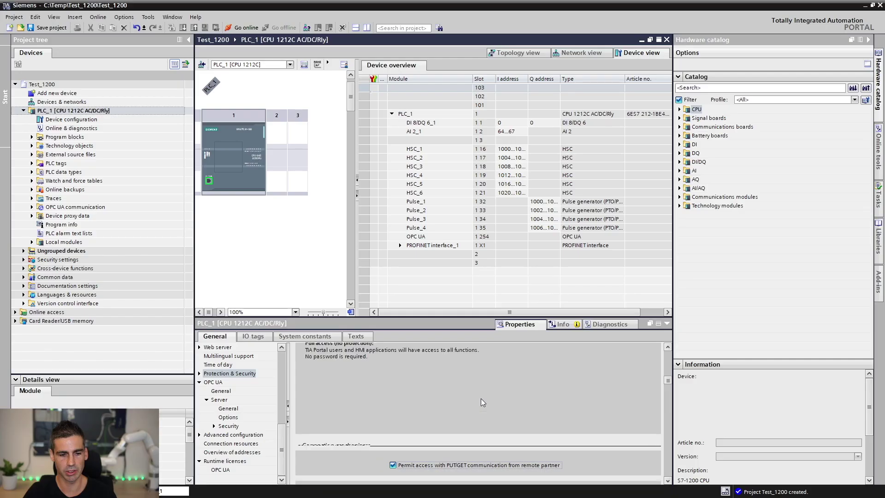
left_click(260, 372)
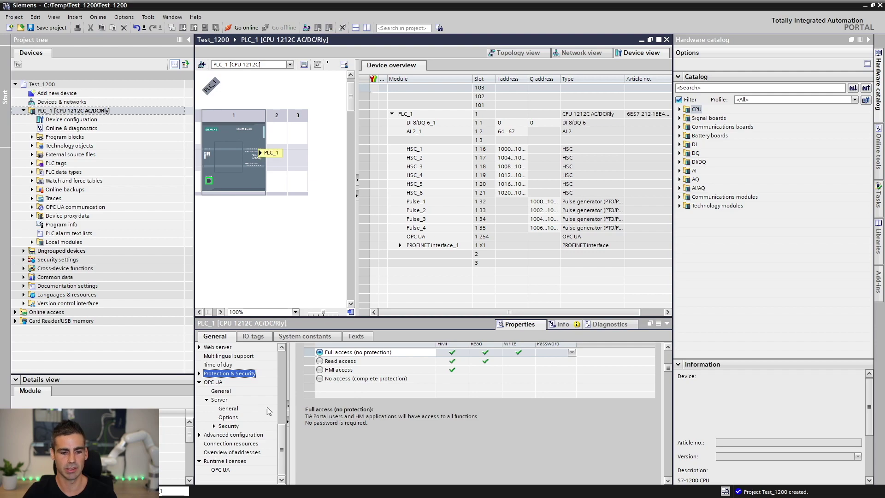
- Change PLC_1's PROFINET IP address to 192.168.1.250
left_click_drag(281, 434, 280, 350)
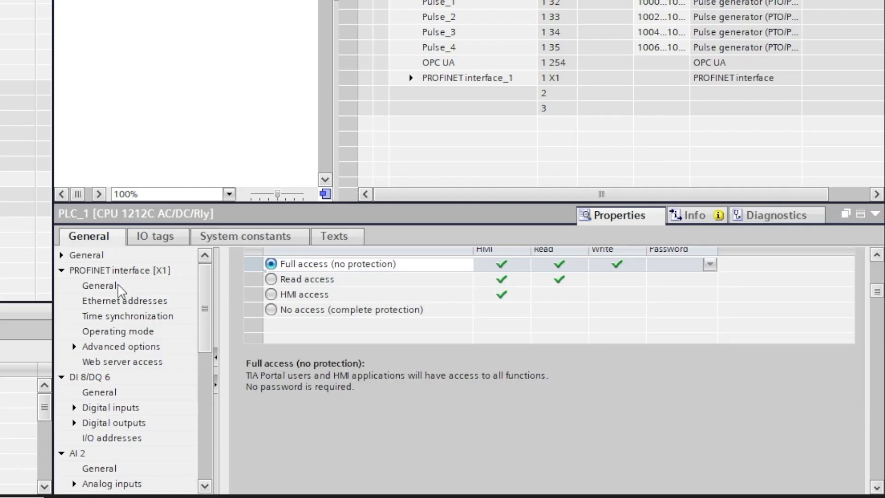
left_click(131, 302)
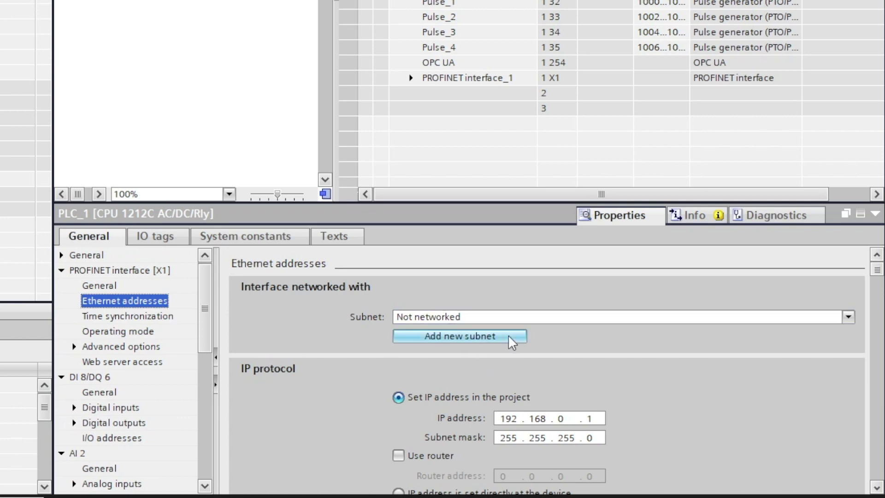
double_click(564, 419)
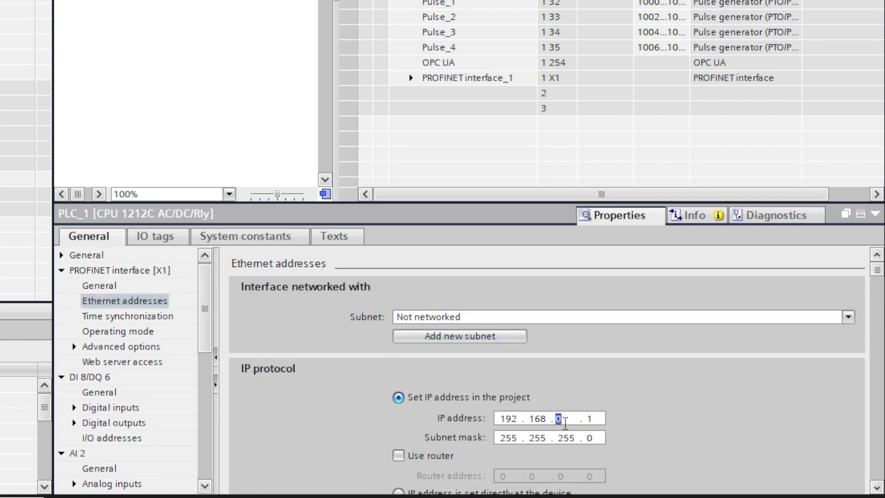
type("1")
double_click(592, 418)
type("250")
left_click(124, 301)
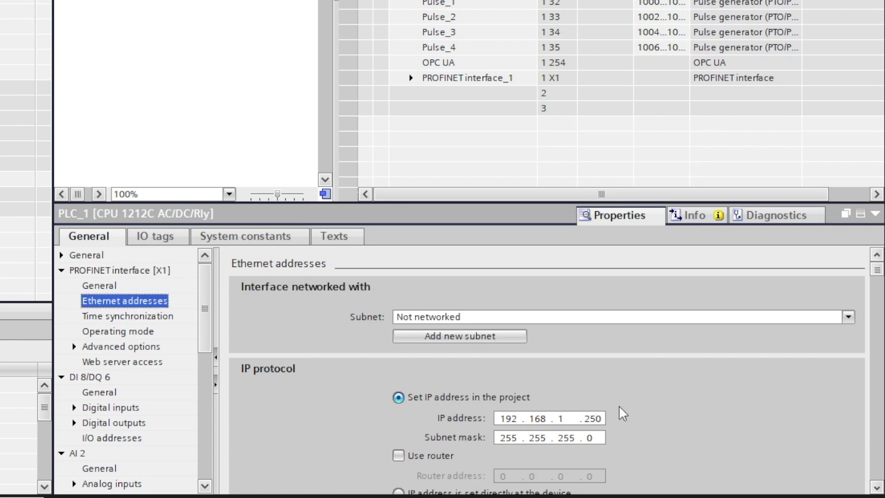
- Attach the interface to new subnet PN/IE_1, check it in the network view, and return
left_click(498, 331)
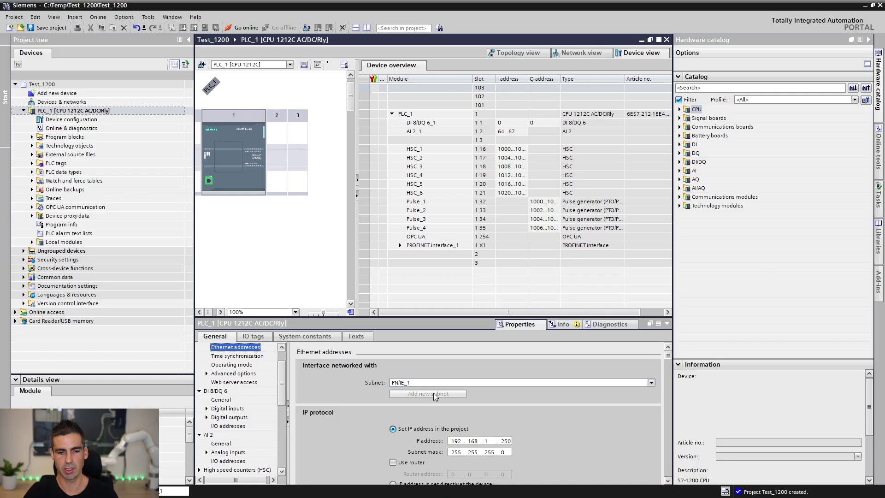
double_click(73, 102)
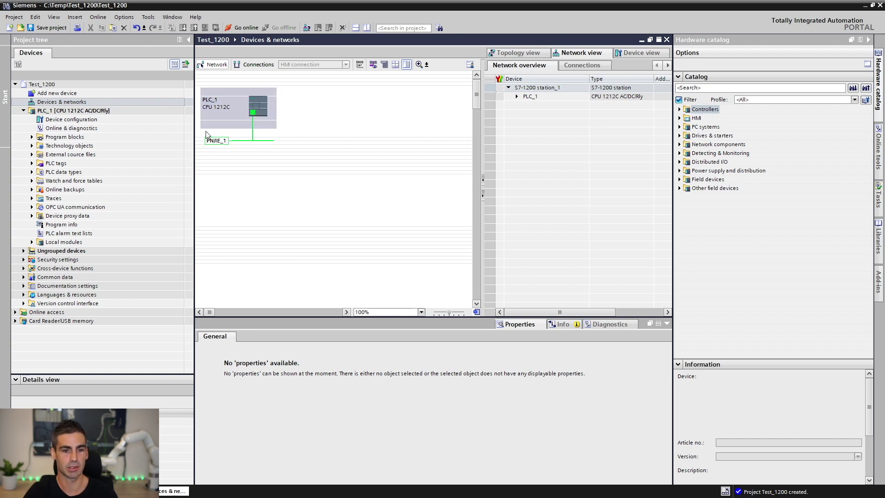
double_click(97, 119)
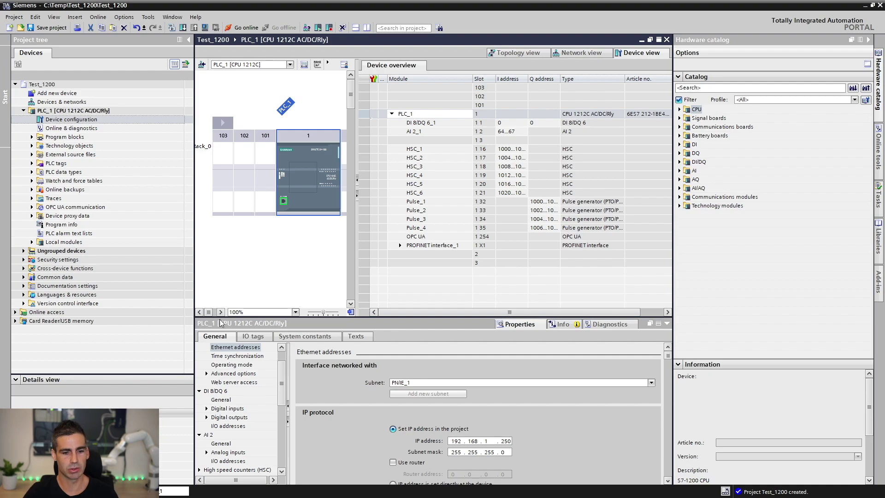
- Set the DI 8/DQ 6 input organization block to None
left_click_drag(282, 388, 282, 356)
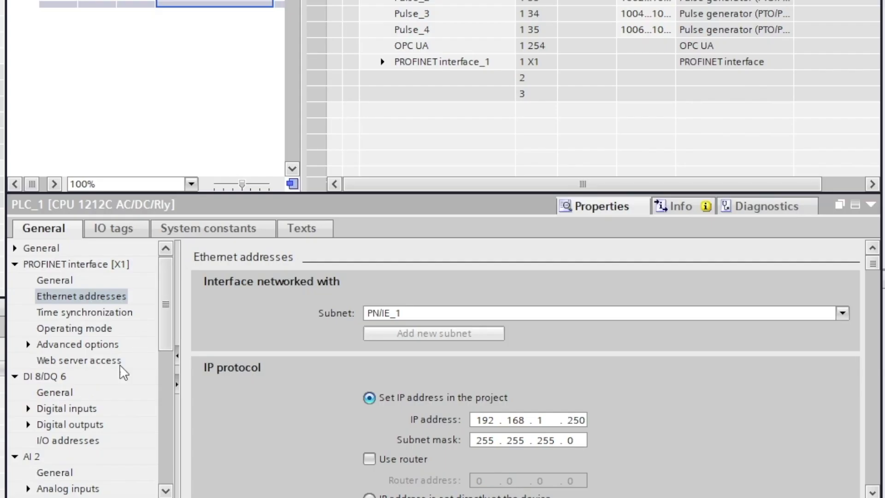
left_click(52, 377)
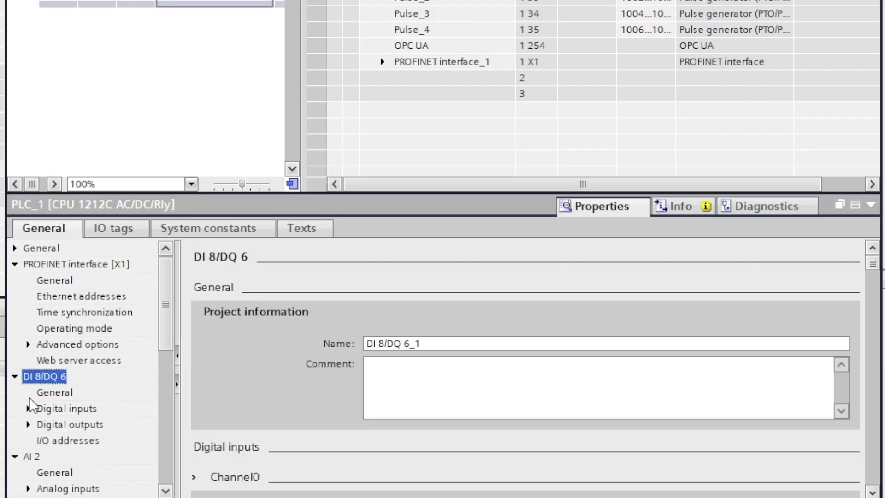
left_click(88, 442)
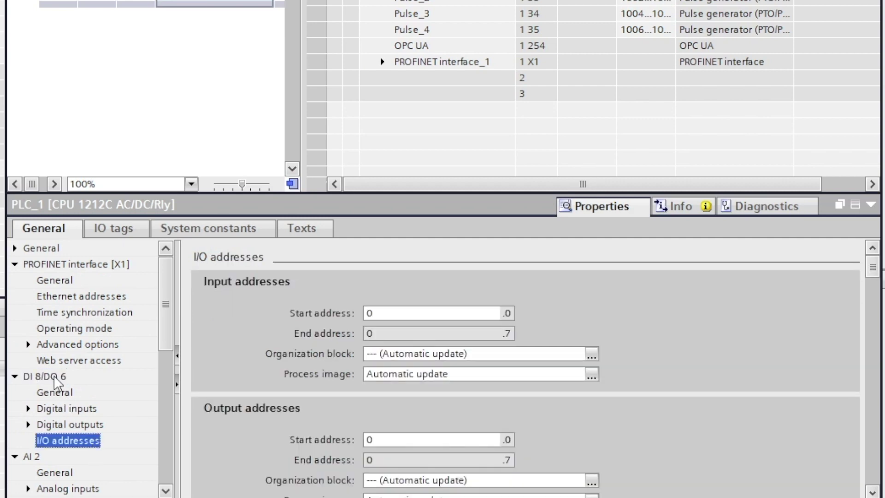
left_click(593, 355)
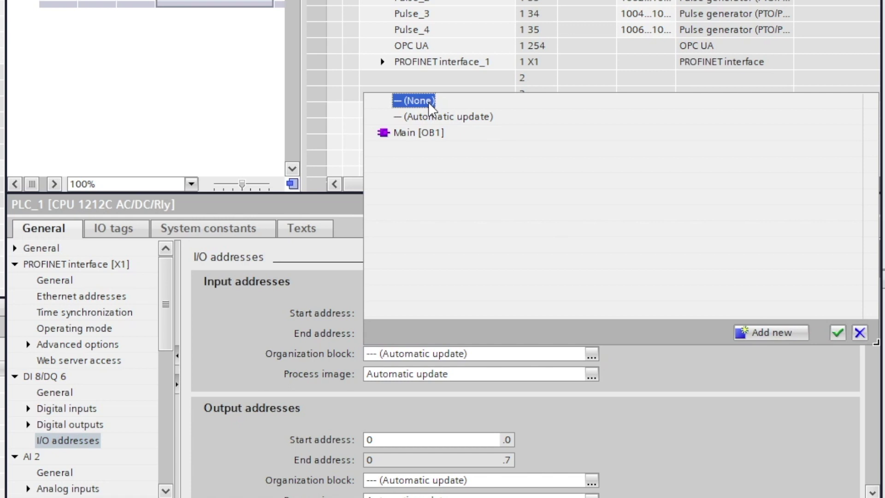
left_click(428, 102)
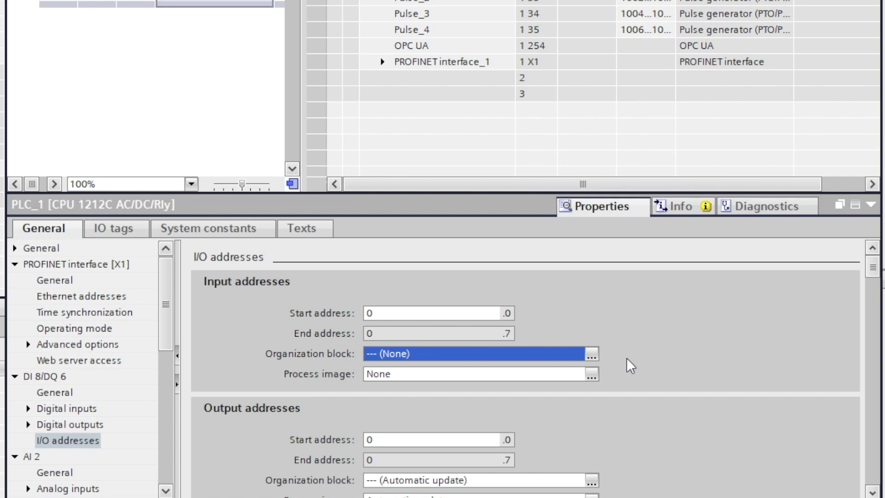
- Set the AI 2 input organization block to None as well
scroll(627, 357, "down", 3)
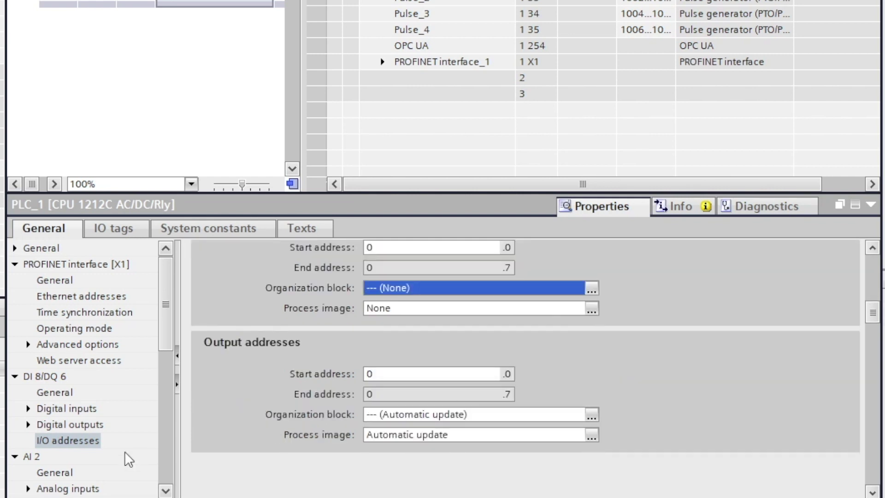
left_click(44, 457)
scroll(44, 457, "down", 5)
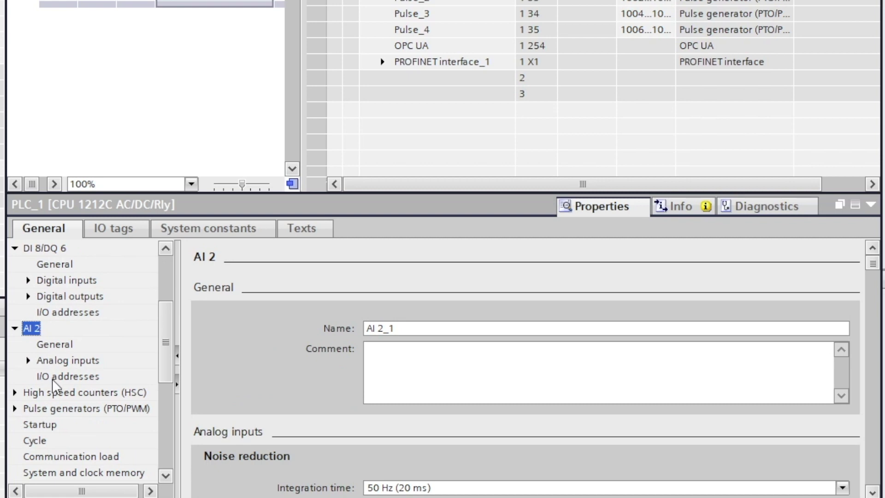
left_click(67, 376)
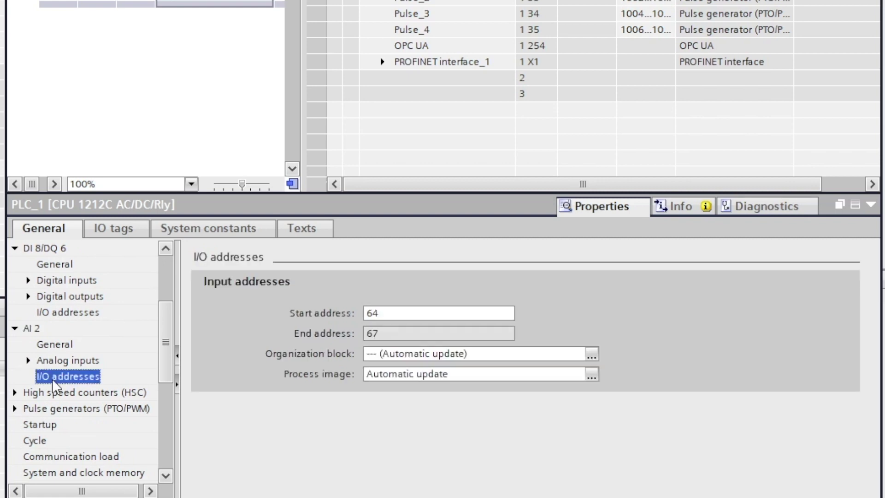
left_click(592, 353)
double_click(424, 99)
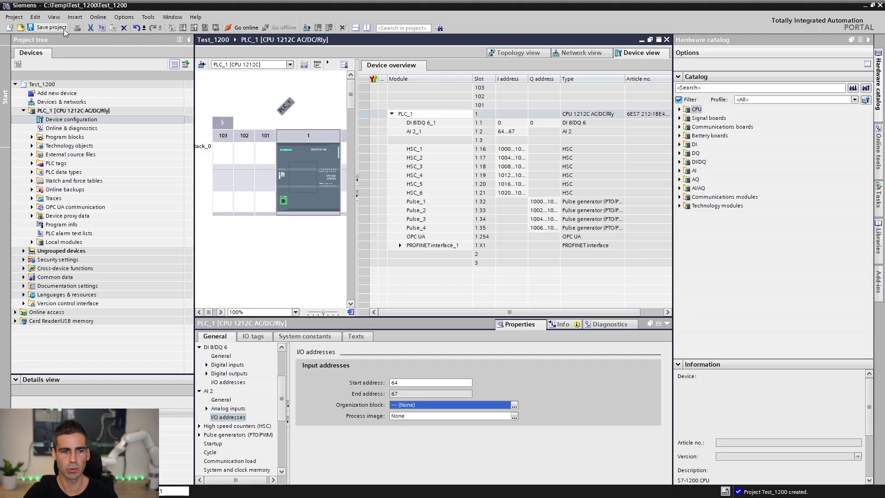
- Save the project, find PLC_1 through the Realtek PCIe GBE adapter, and start loading
left_click(62, 28)
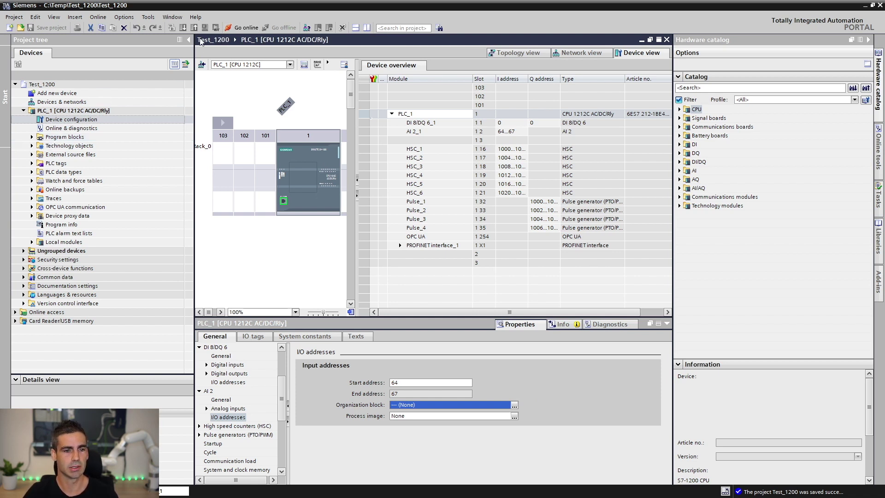
left_click(83, 110)
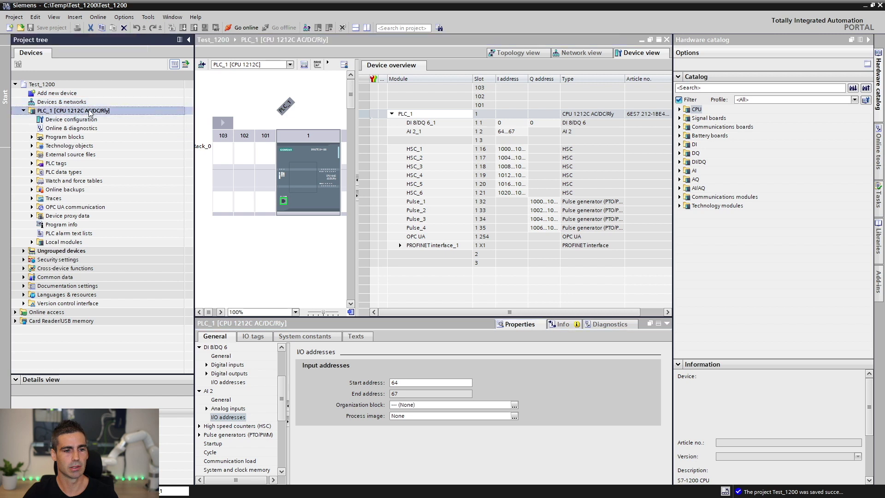
left_click(183, 28)
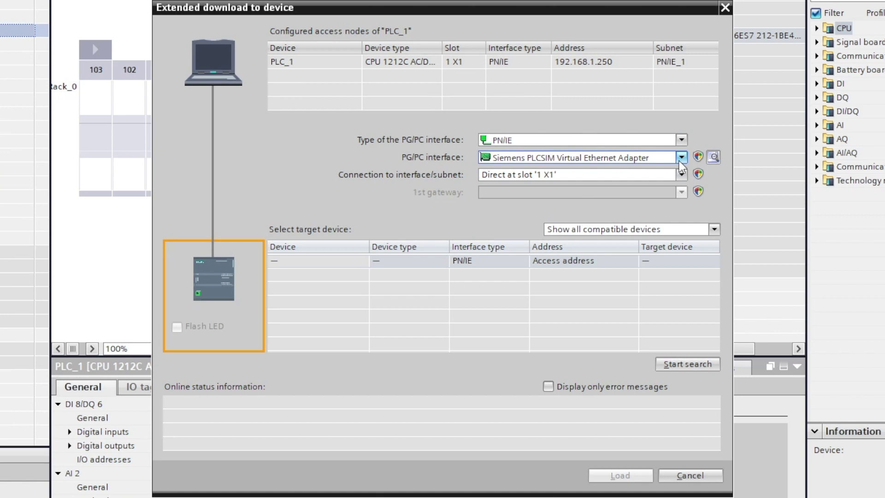
left_click(594, 192)
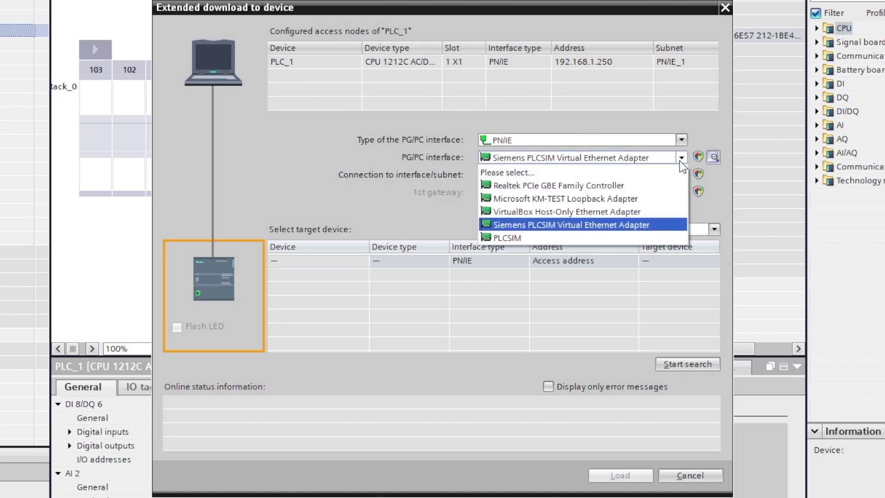
left_click(597, 185)
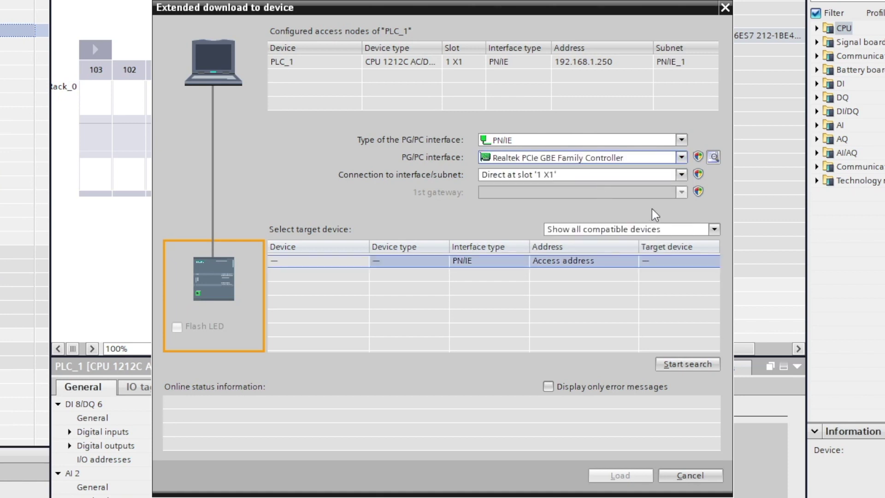
left_click(686, 367)
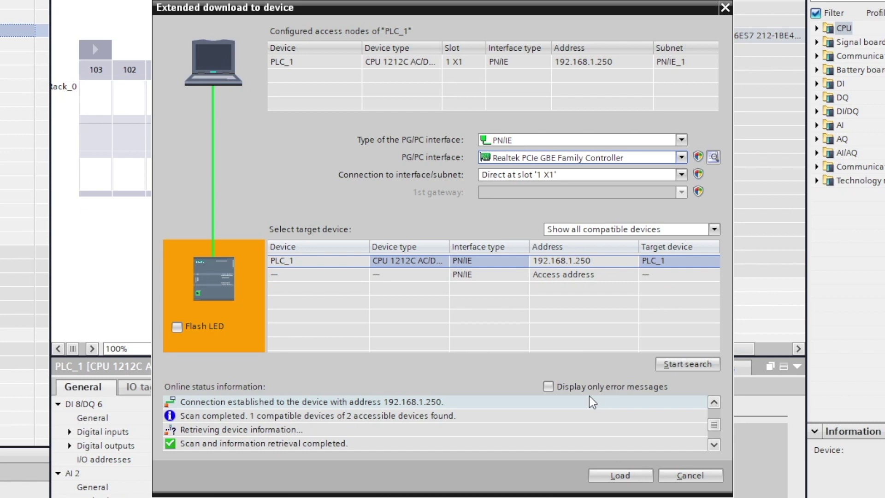
left_click(628, 474)
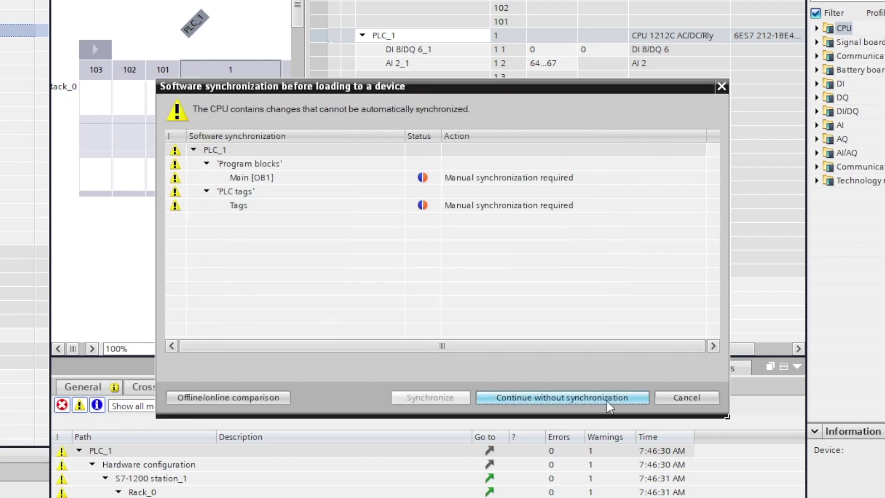
- Download to PLC_1 without synchronization, stopping all modules, then restart the CPU
left_click(564, 402)
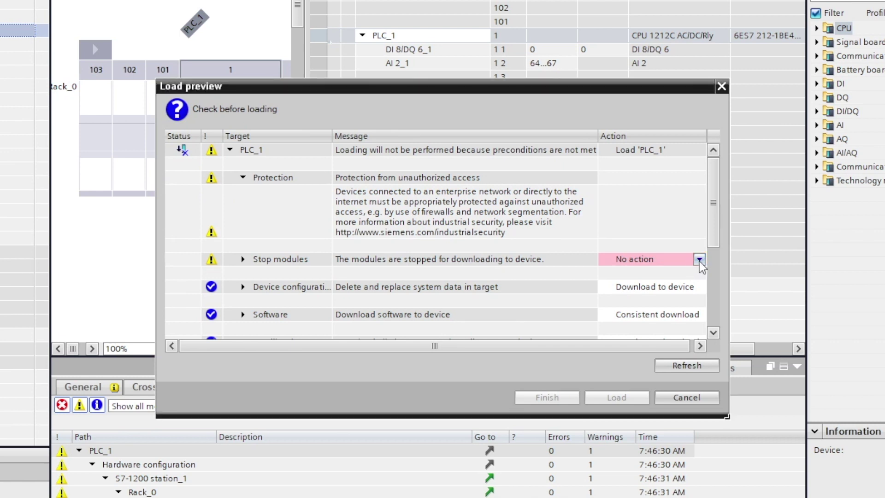
left_click(699, 259)
left_click(664, 279)
left_click(616, 399)
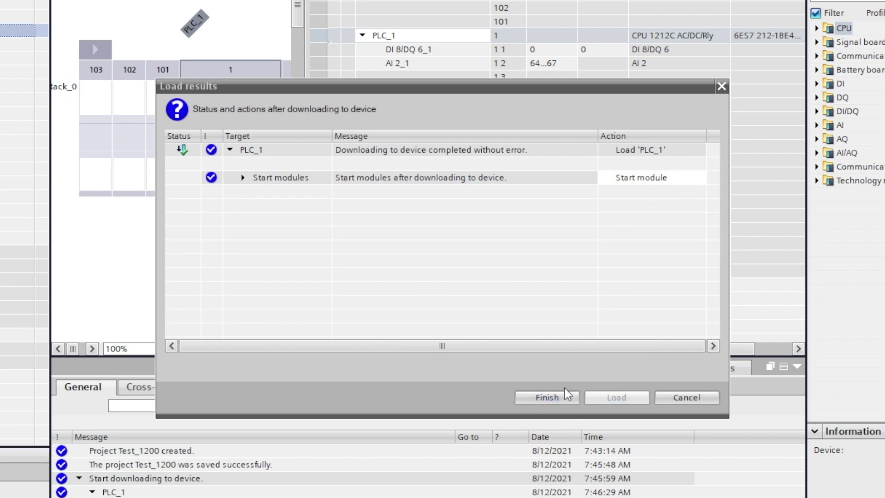
left_click(572, 397)
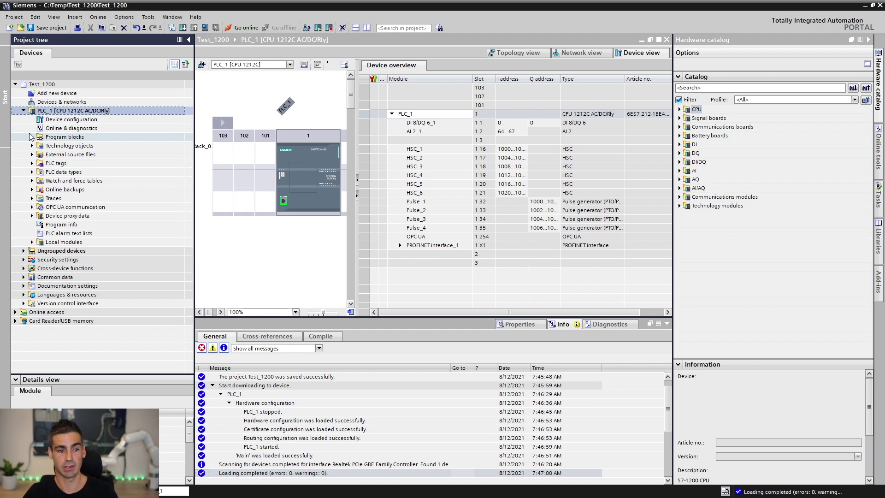
- Open Main [OB1] and place a normally-open contact addressed %I0.0 on Network 1
left_click(31, 136)
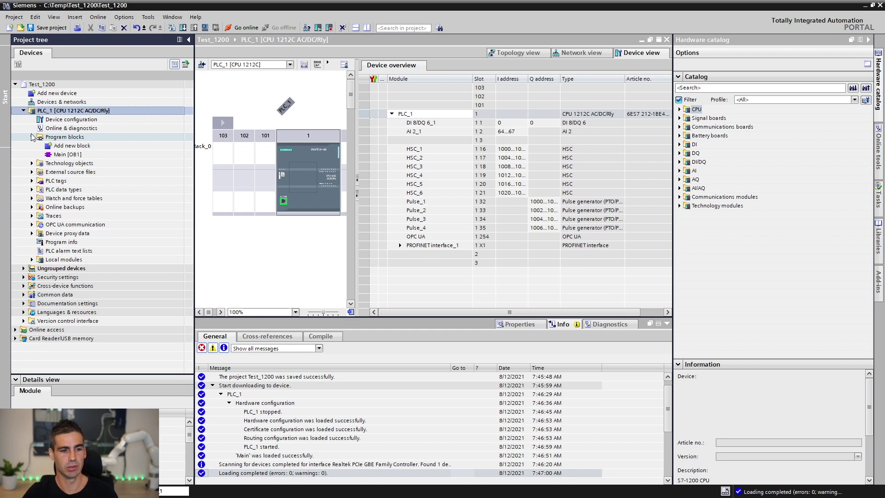
left_click(61, 154)
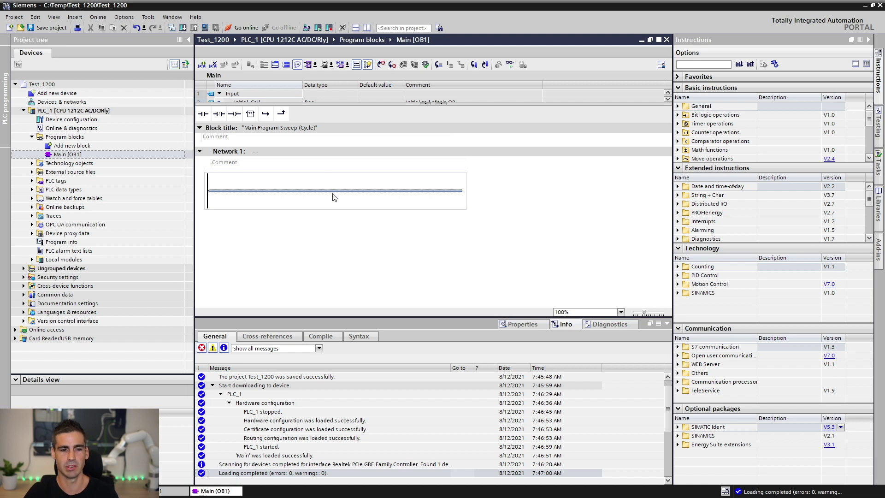
left_click(203, 114)
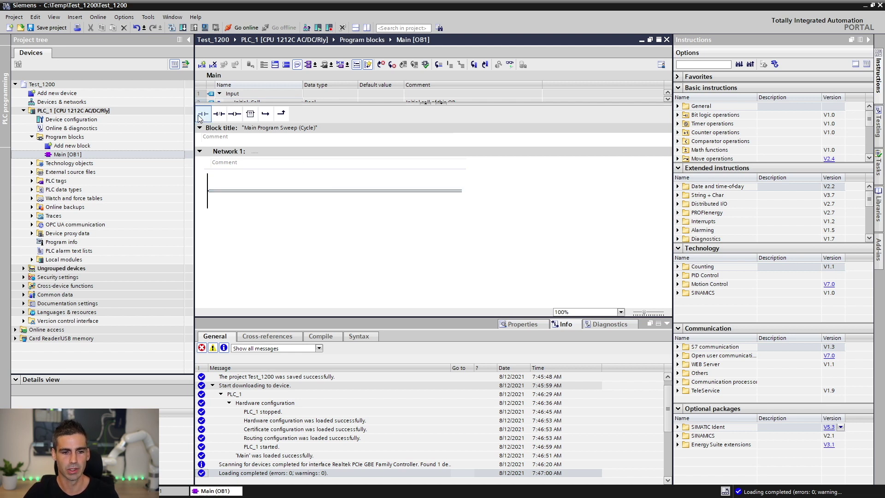
left_click(224, 175)
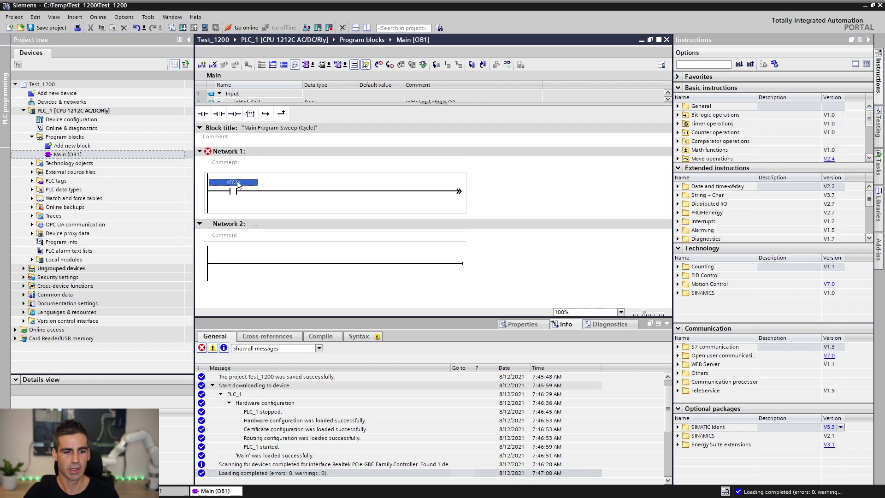
type("Ib0")
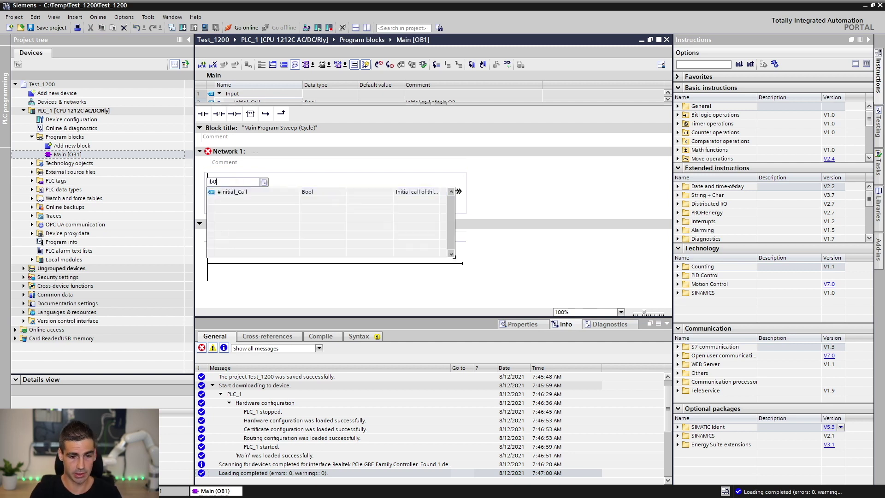
key("BackSpace")
key("BackSpace")
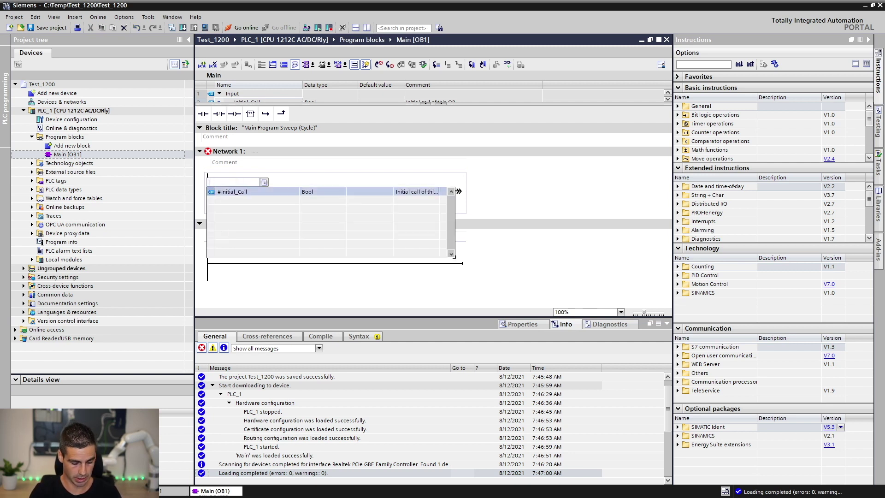
type("I0.0")
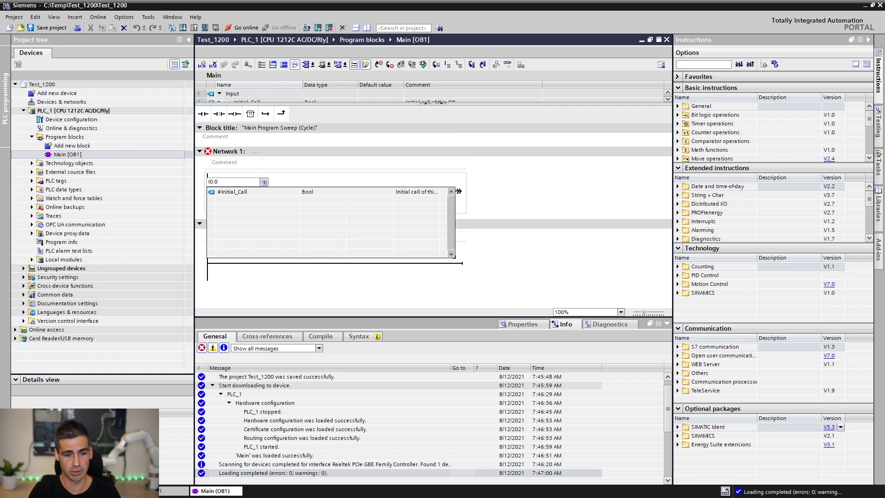
left_click(238, 182)
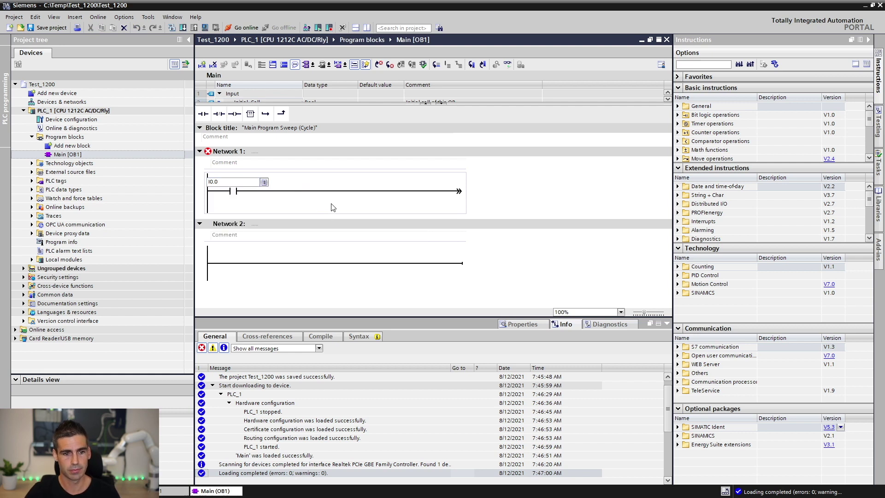
key("Return")
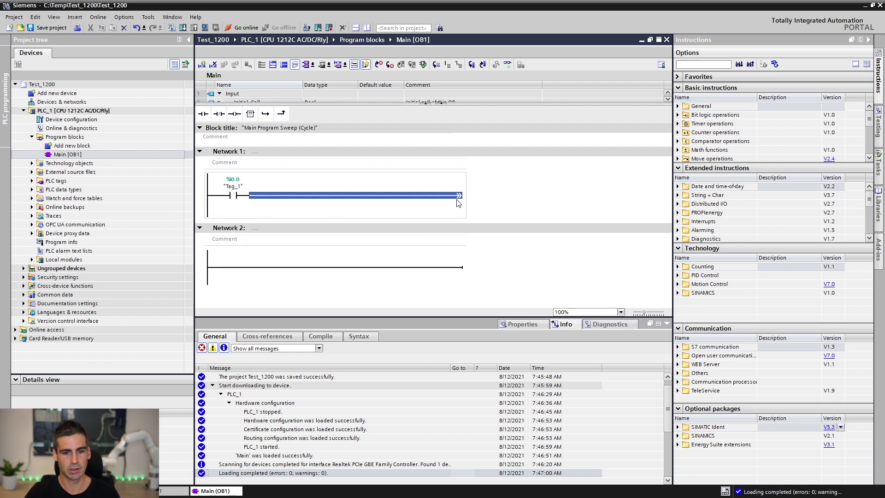
- Add an output coil addressed %Q0.0 at the end of the rung
left_click(238, 115)
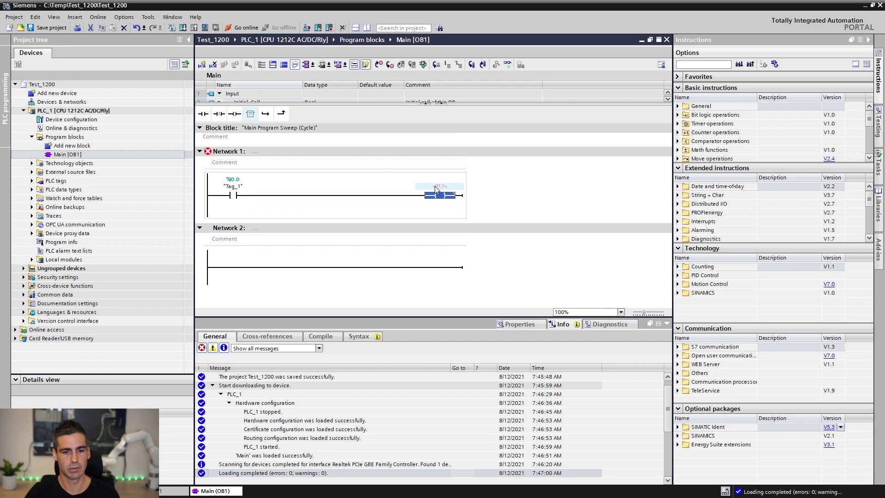
left_click(441, 188)
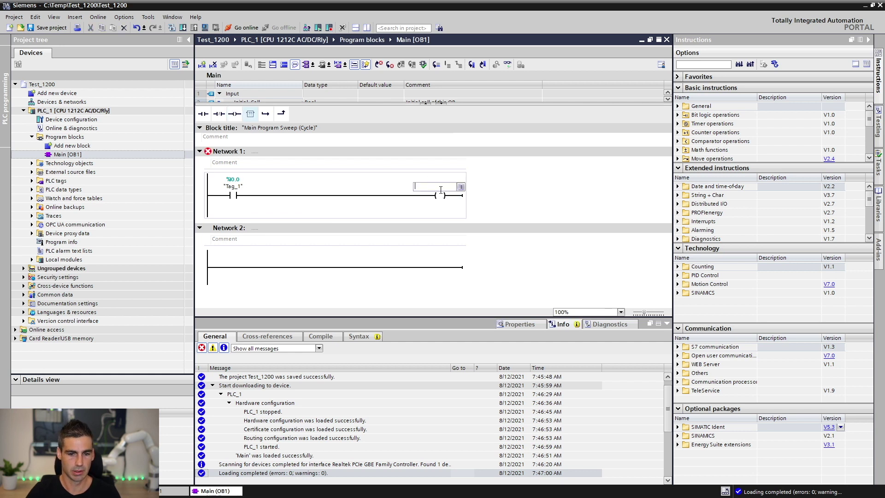
type("Q0.0")
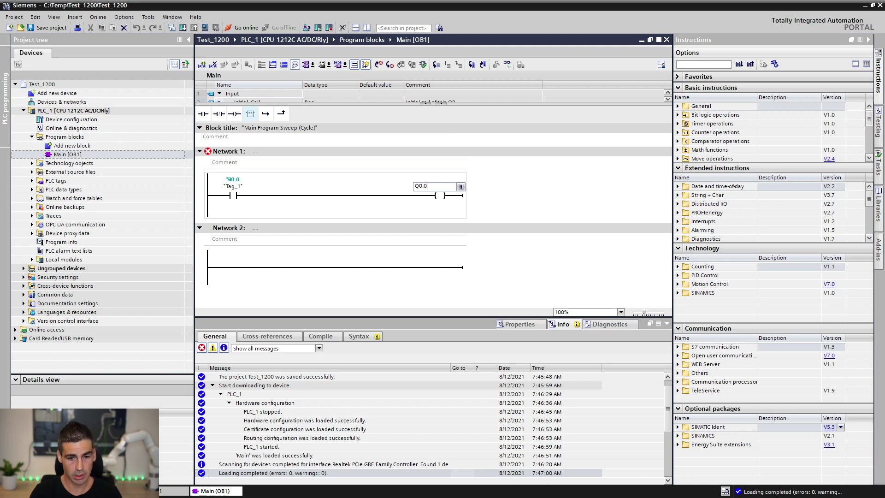
key("Return")
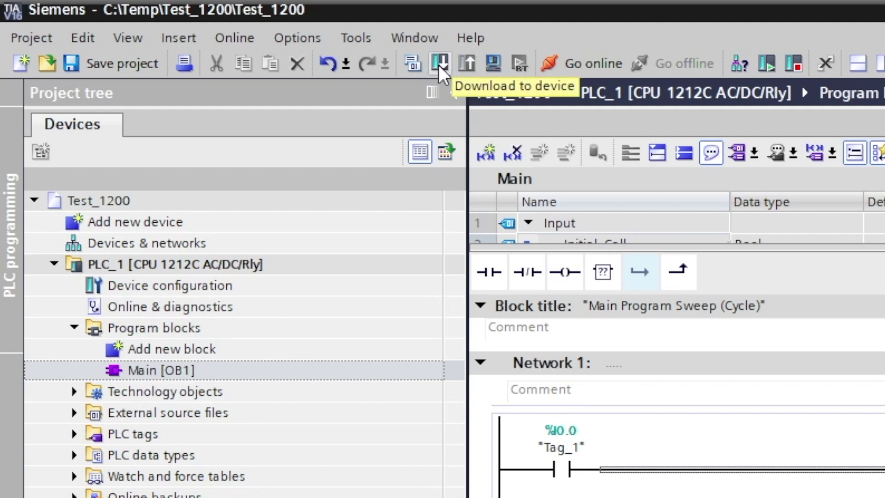
- Download the edited rung to PLC_1 and monitor Main [OB1] live at 192.168.1.250
left_click(182, 29)
left_click(439, 65)
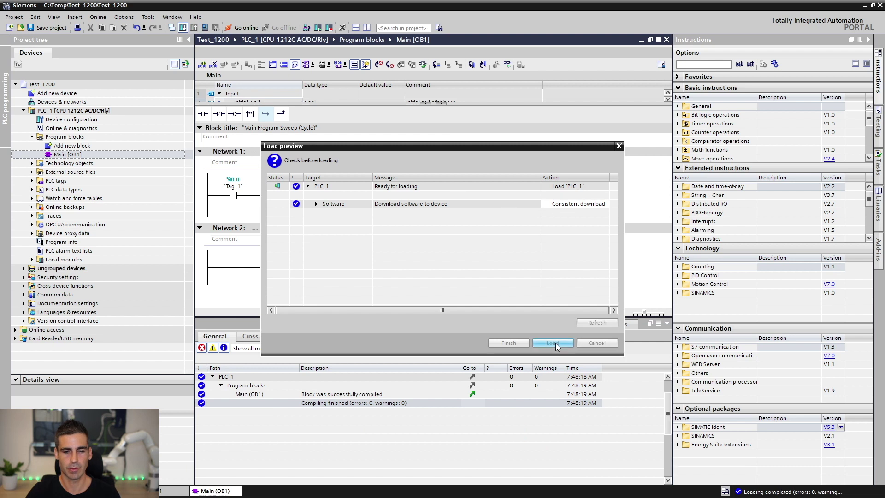
left_click(553, 342)
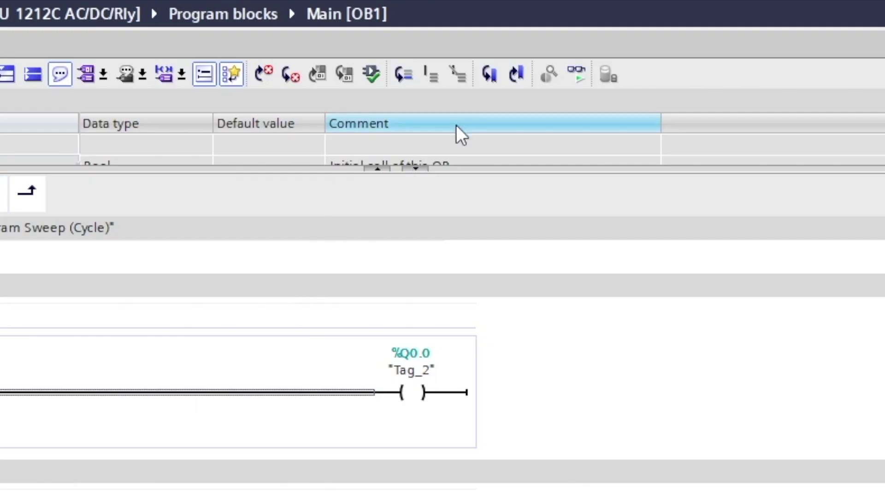
left_click(578, 71)
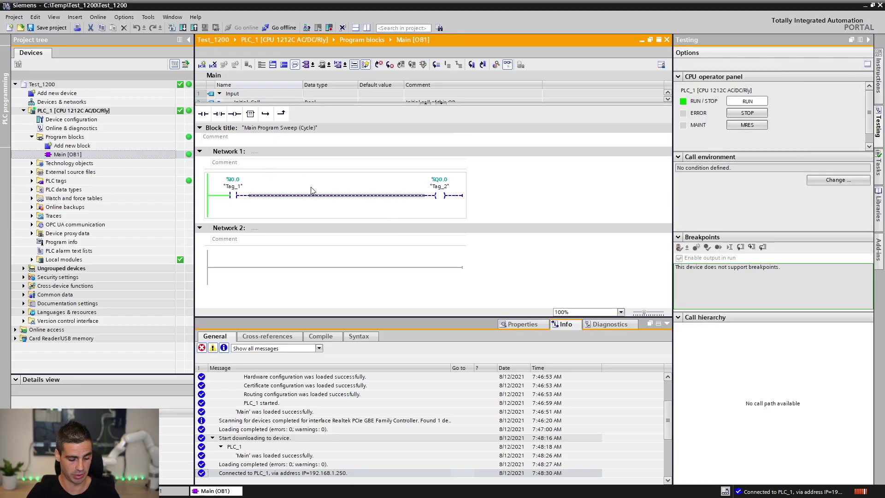
- Place TIA Portal and Simumatik side by side, connect the gateway, trial-run the emulation, and reset it
key("super+Right")
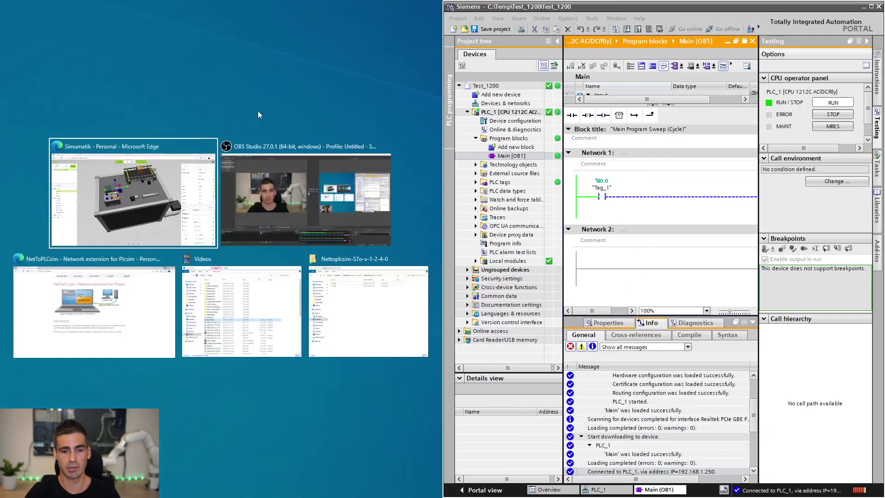
left_click(98, 184)
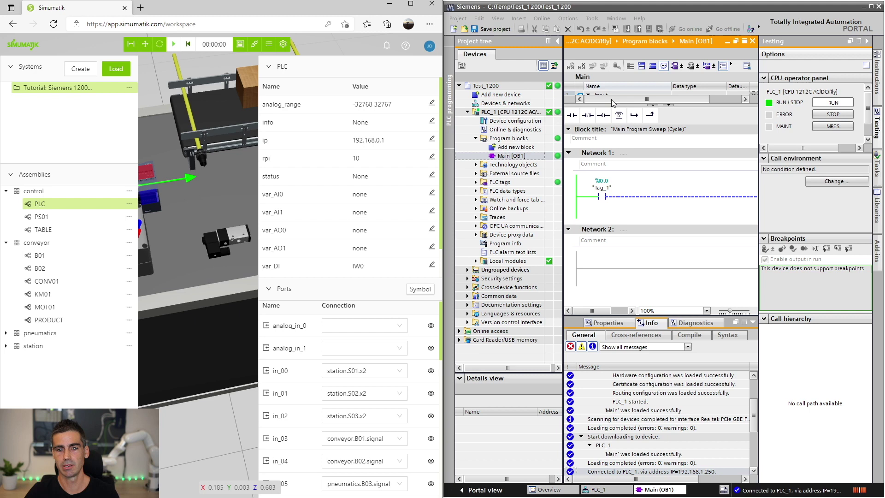
left_click(253, 44)
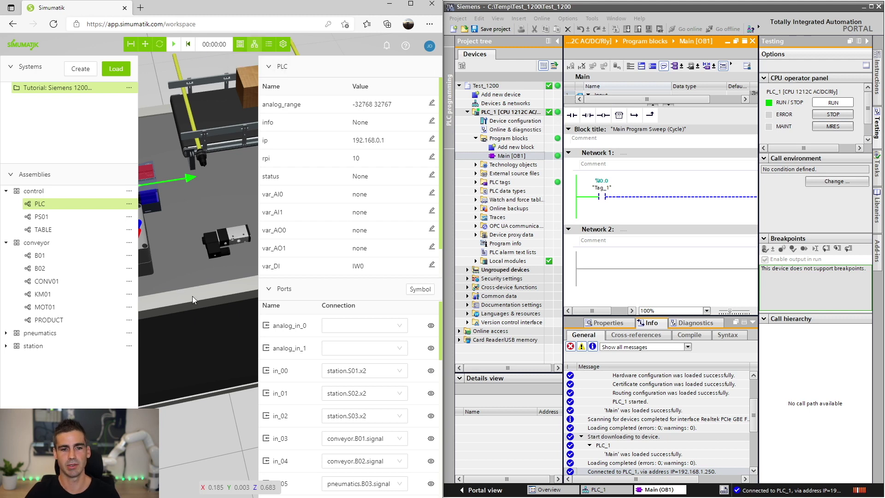
left_click(173, 48)
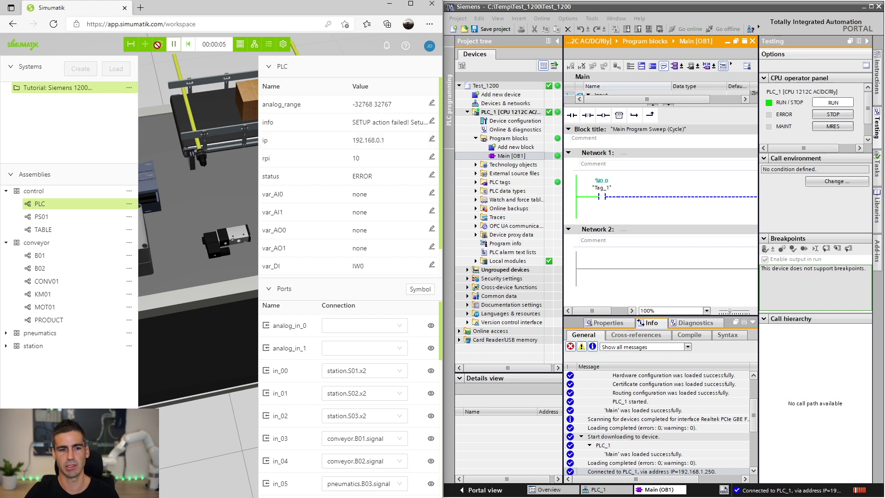
left_click(188, 44)
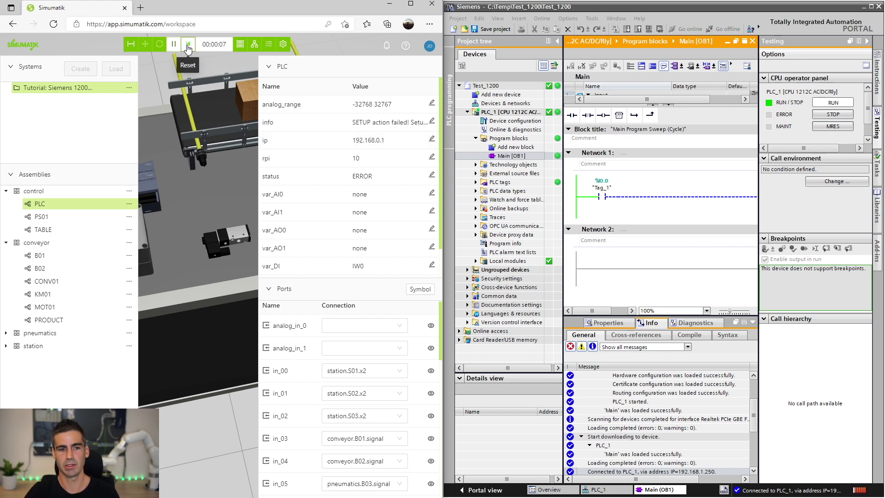
- Change the Simumatik PLC's ip to 192.168.1.250 and restart the emulation
left_click(431, 139)
left_click(156, 122)
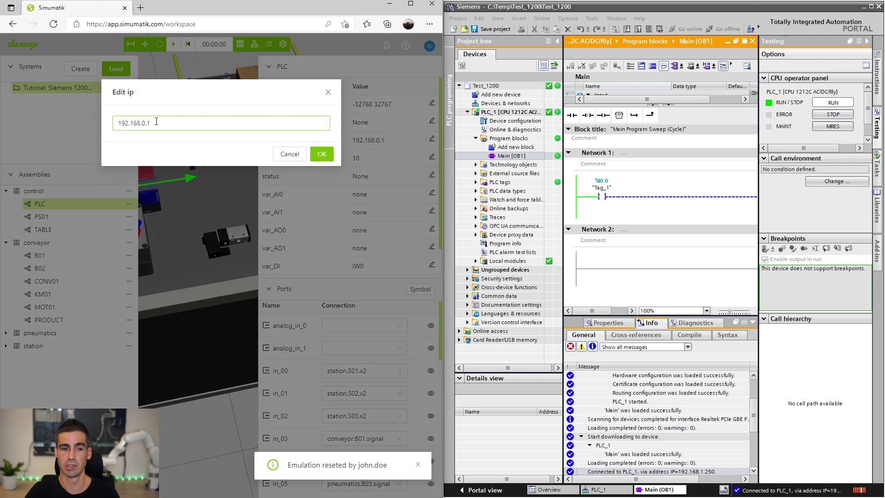
key("BackSpace")
key("BackSpace")
key("BackSpace")
type("168.1.2")
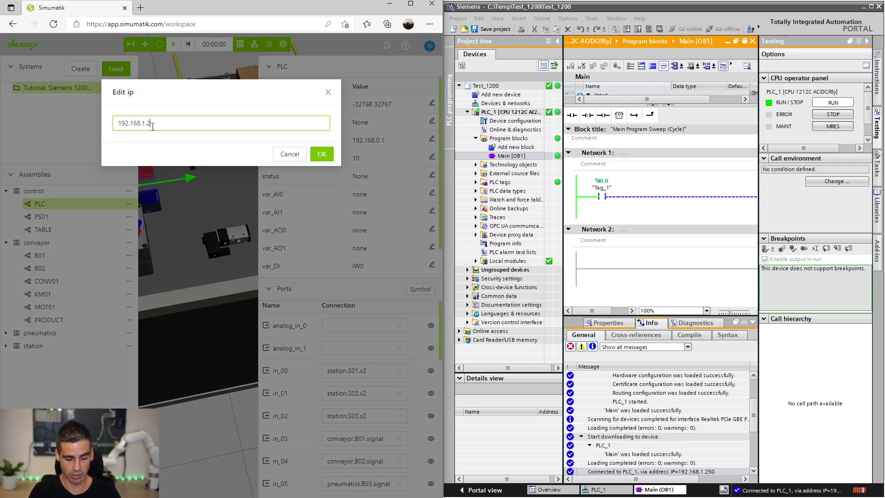
type("50")
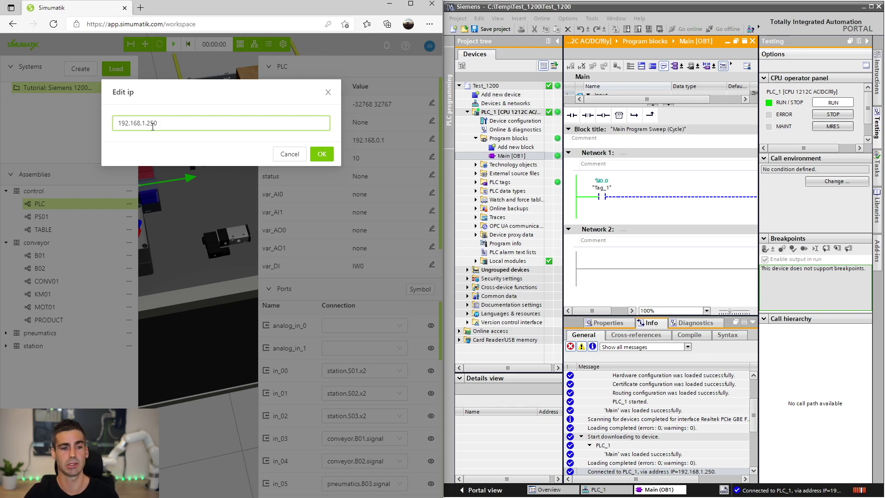
left_click(322, 155)
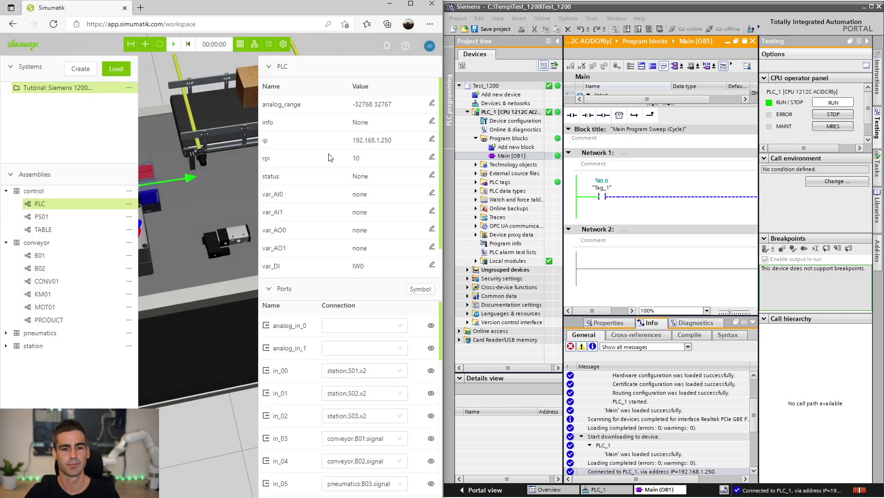
left_click(175, 46)
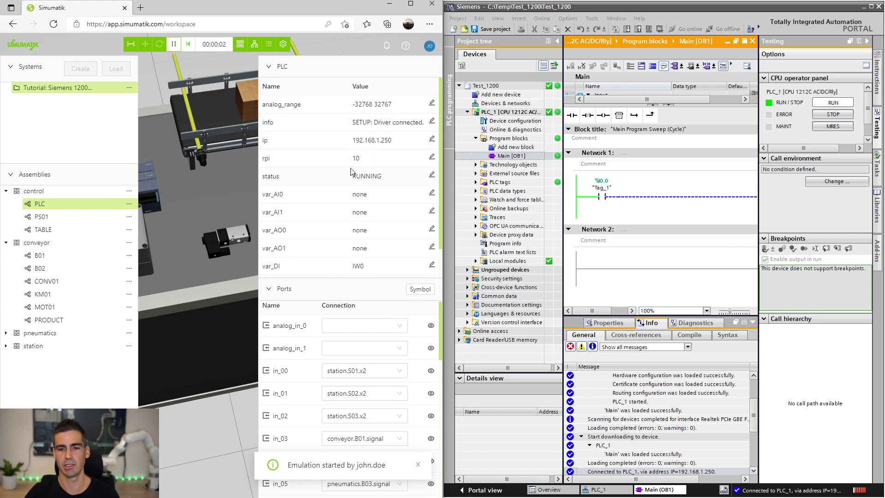
- Show the whole station, press its green push button to light the red lamp, then reset the emulation
left_click(131, 44)
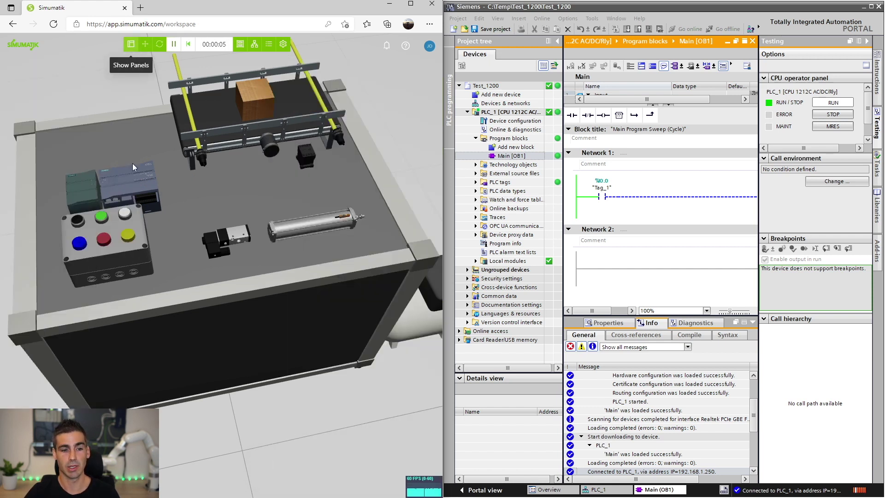
left_click(101, 221)
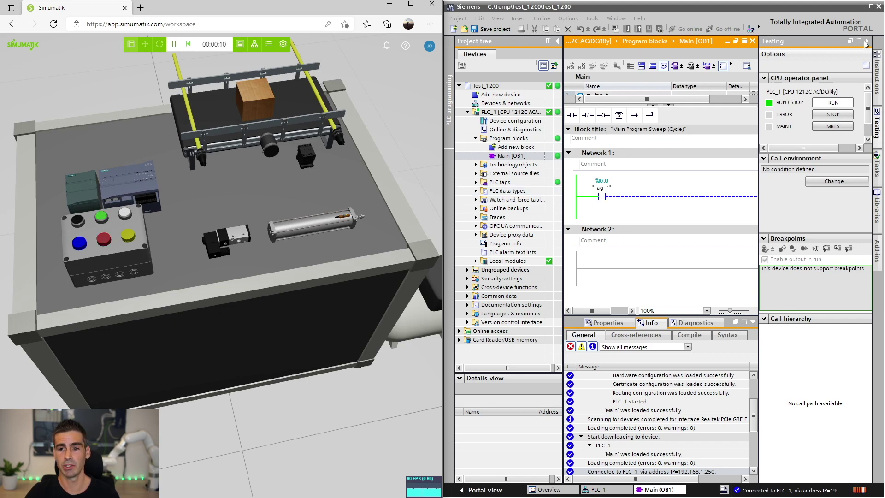
left_click(866, 42)
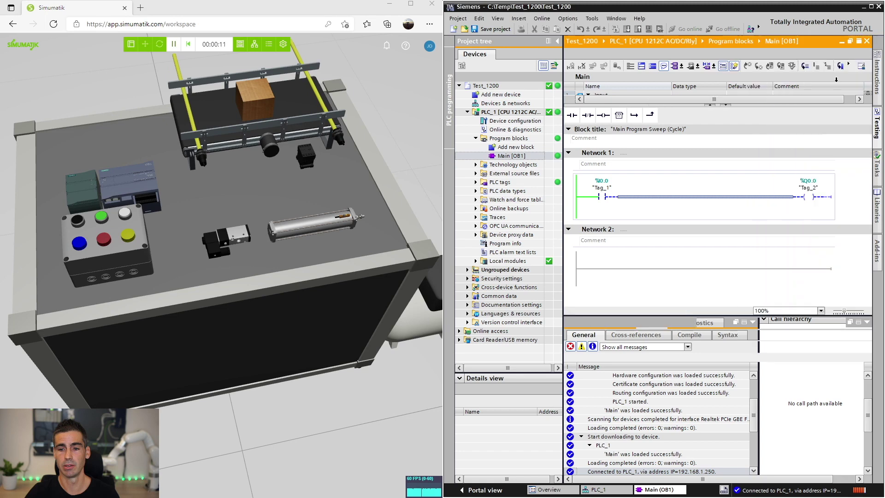
left_click(104, 219)
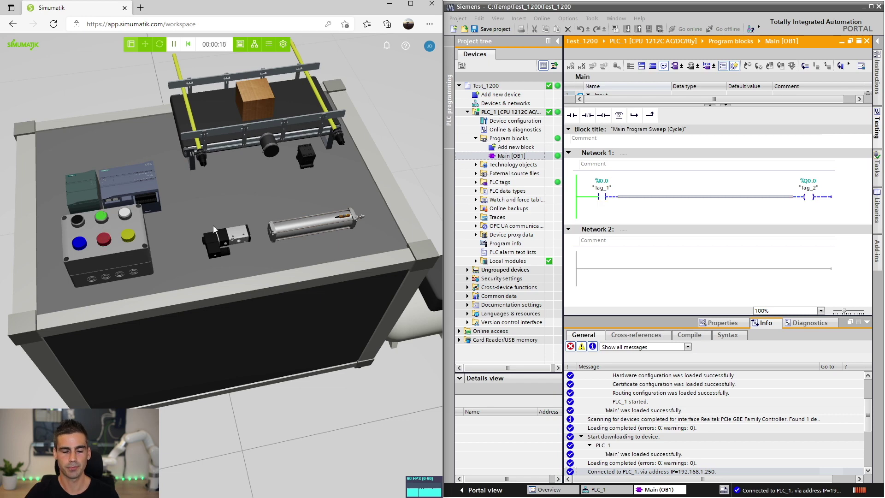
left_click(188, 50)
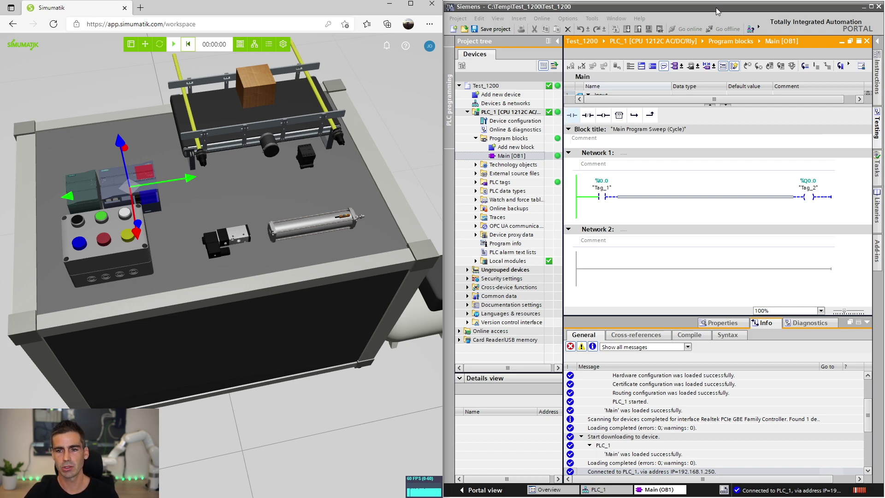
- Maximize TIA Portal, go offline from PLC_1, and start PLCSIM with simulation support enabled
left_click(870, 6)
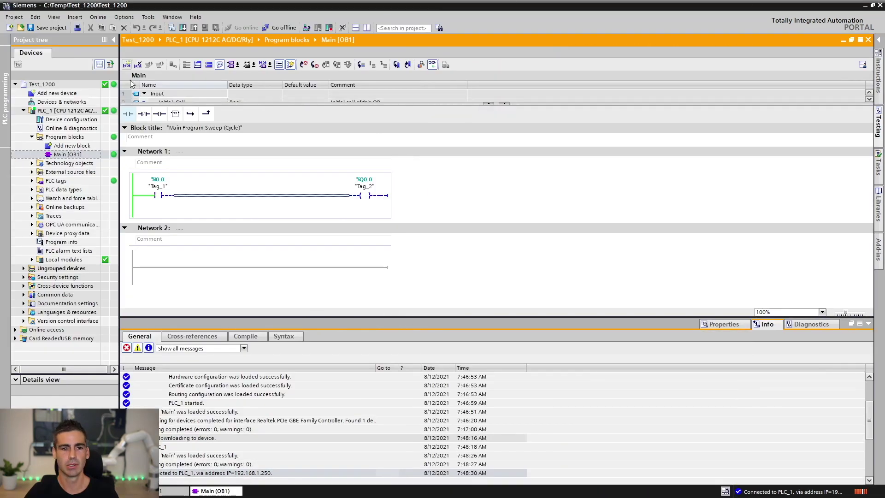
left_click(284, 27)
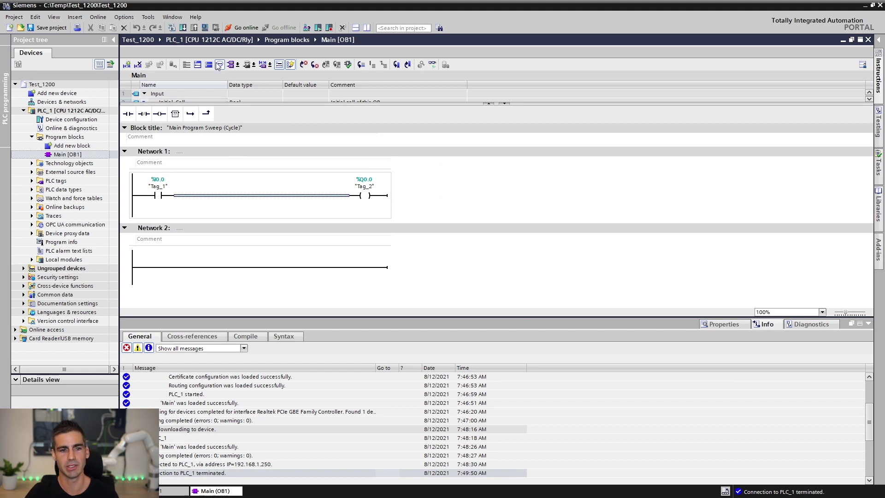
left_click(205, 28)
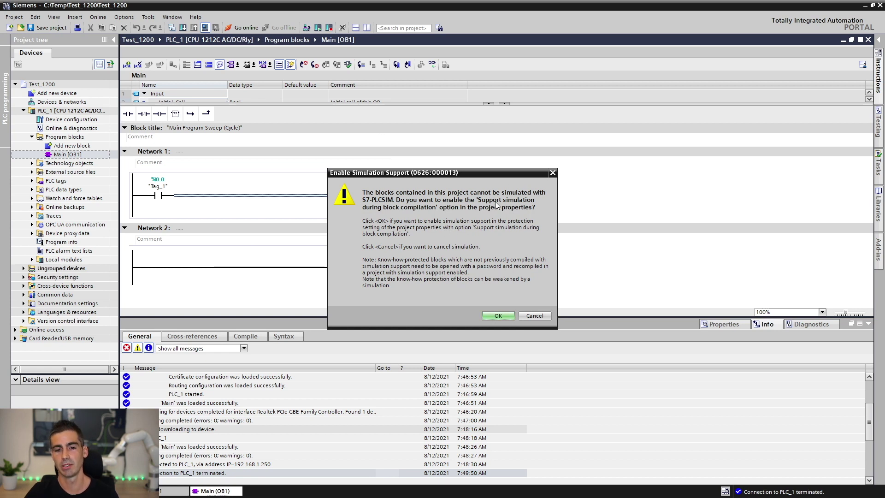
left_click(502, 315)
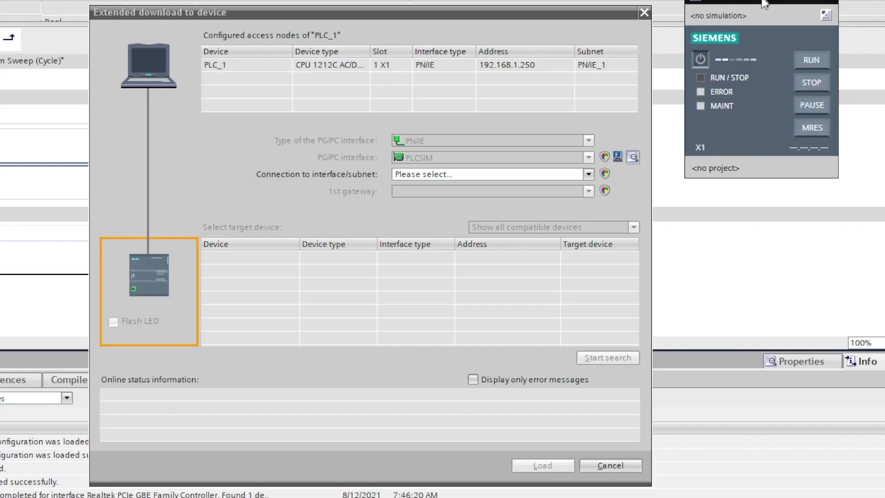
- Find the simulated CPU at 192.168.1.250 through a direct connection at slot 1 X1 and load to it
left_click_drag(763, 4, 781, 45)
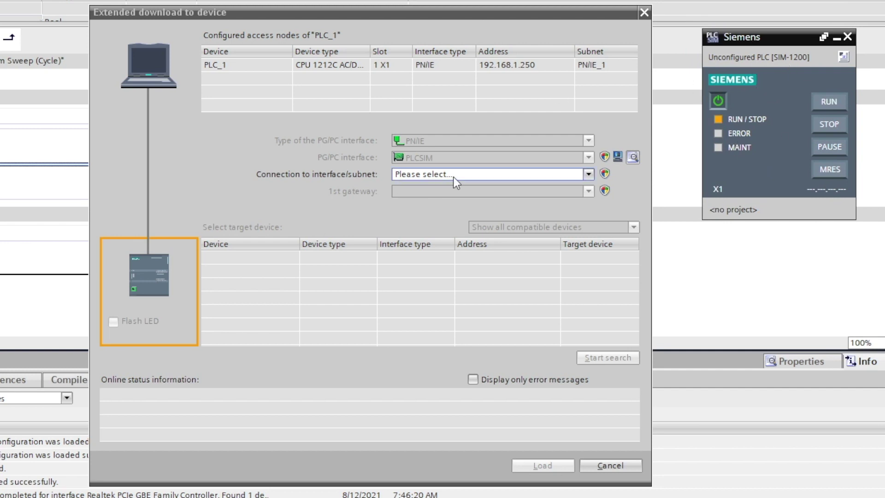
left_click(590, 179)
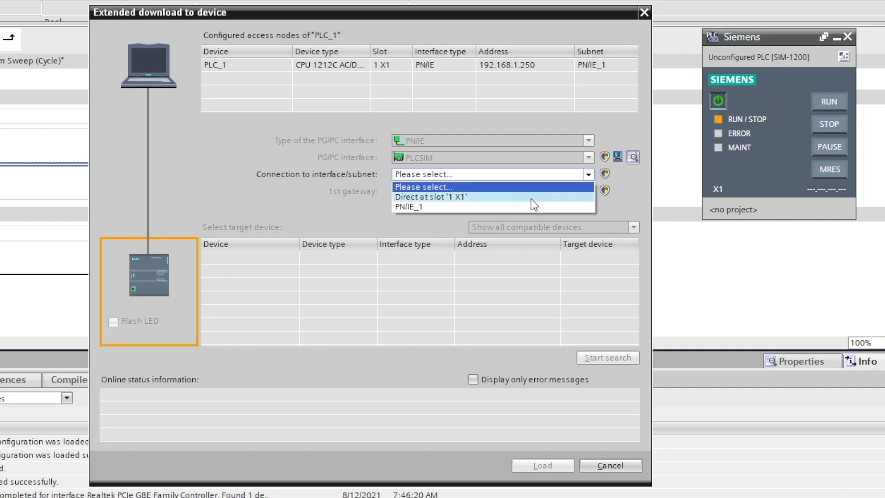
left_click(530, 199)
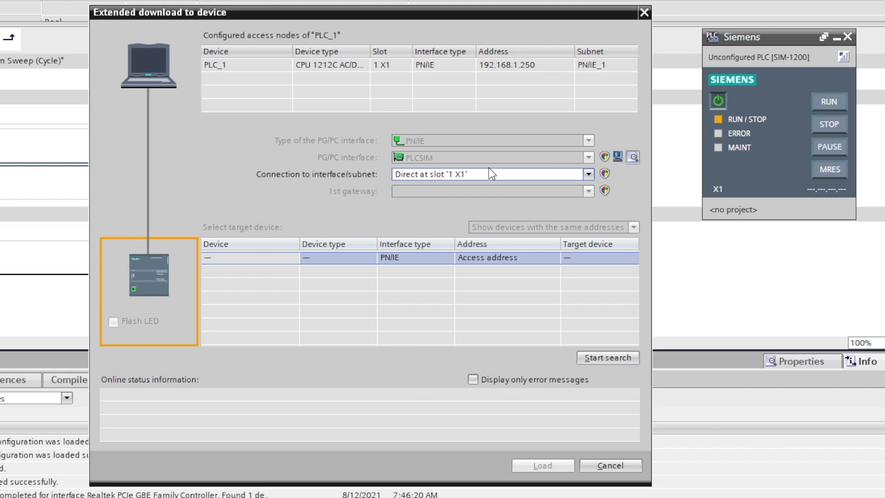
left_click(608, 358)
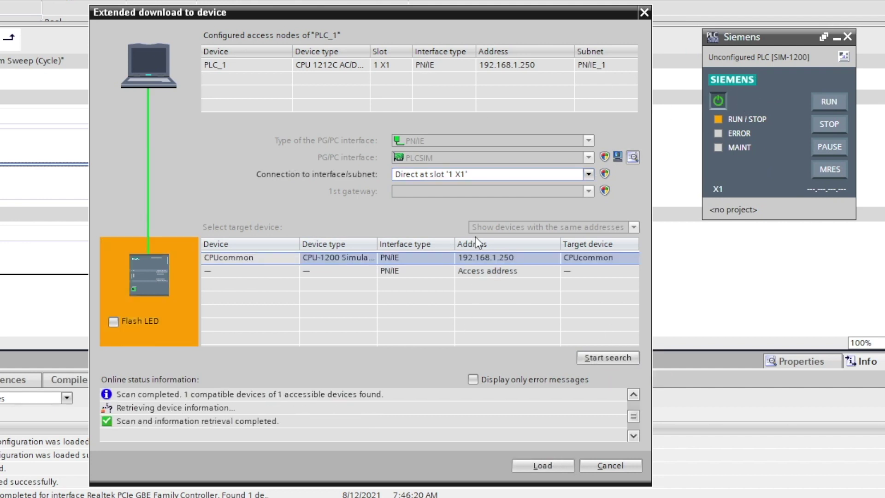
left_click(558, 466)
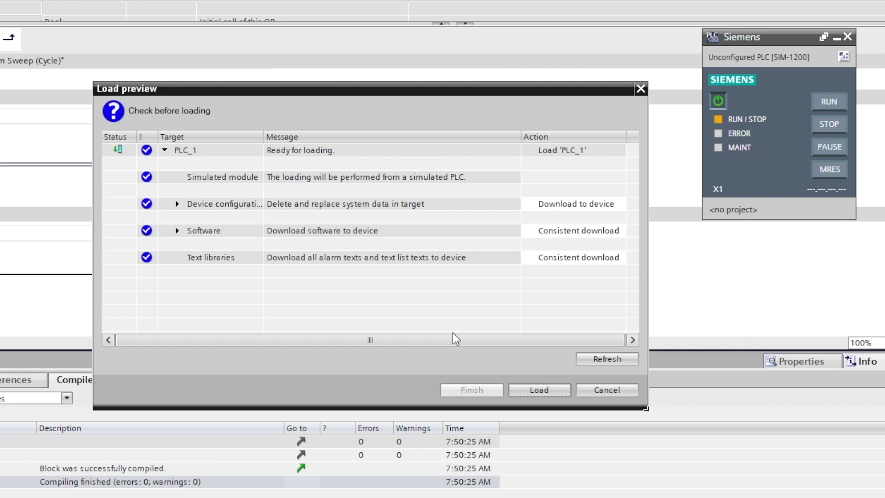
- Load the program into the simulated PLC_1 with the Start module action, and finish
left_click(545, 392)
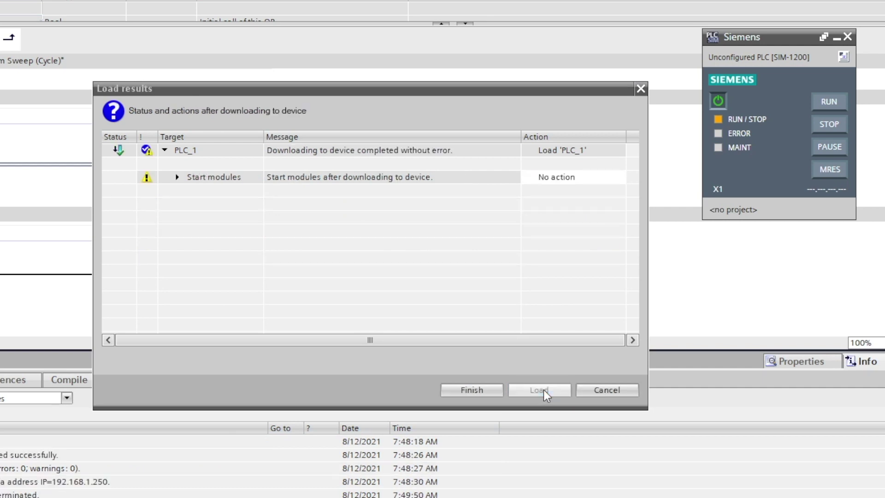
left_click(576, 179)
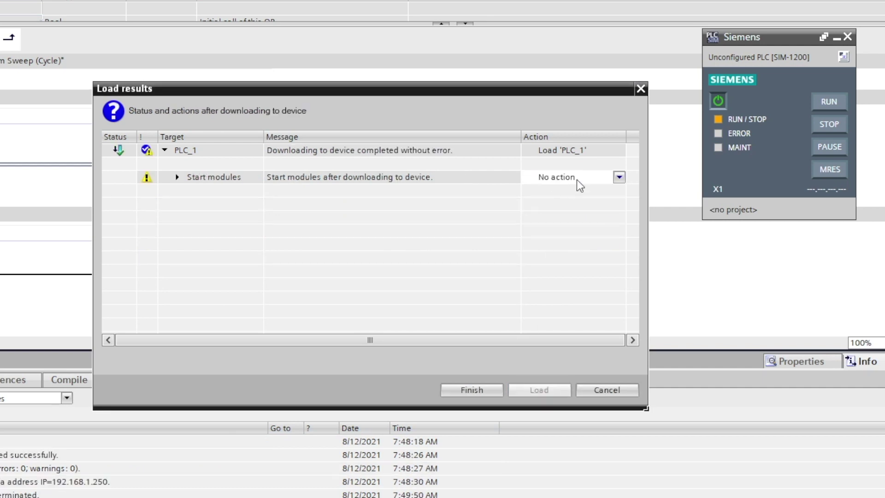
left_click(611, 176)
left_click(593, 198)
left_click(494, 392)
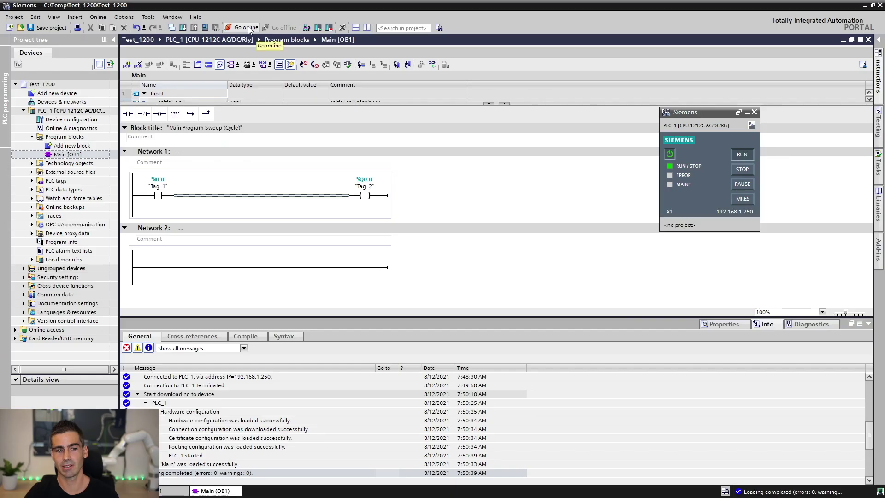
- Go online with the simulated PLC_1 and monitor Tag_1 and Tag_2 in Main [OB1]
left_click(248, 28)
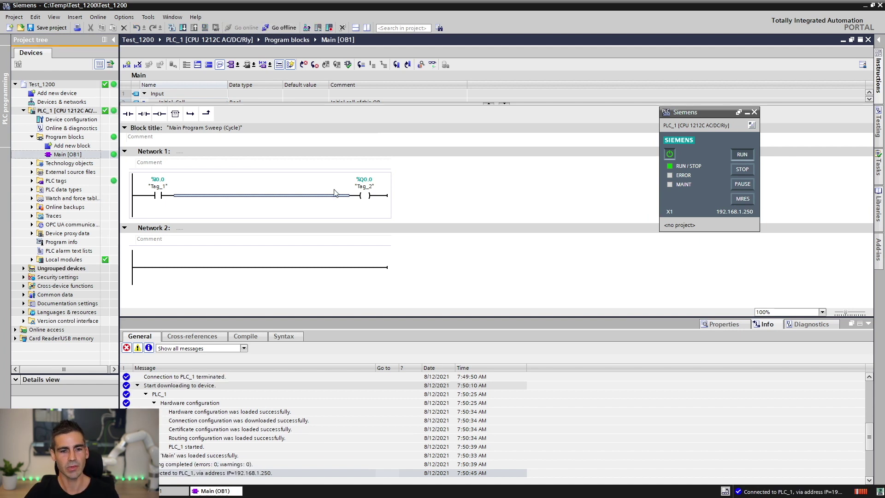
left_click(432, 65)
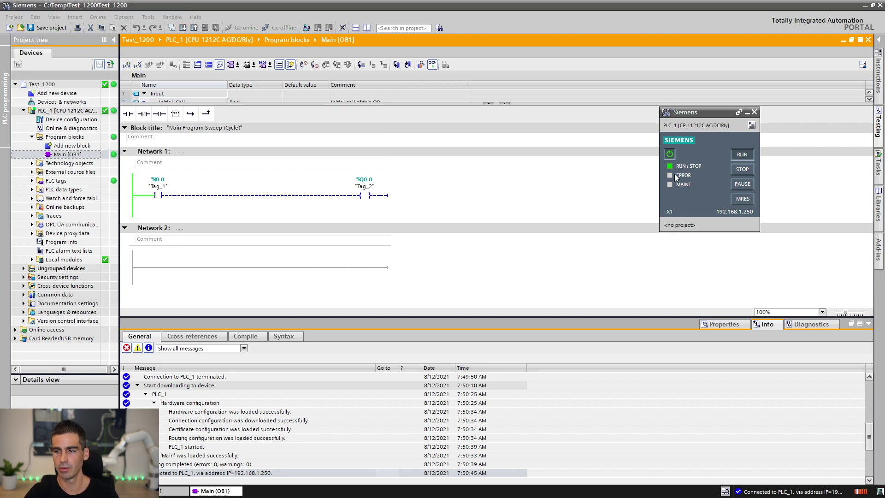
- Check that the Simumatik PLC uses ip 192.168.1.250, then bring up the NetToPLCsim website
key("alt+Tab")
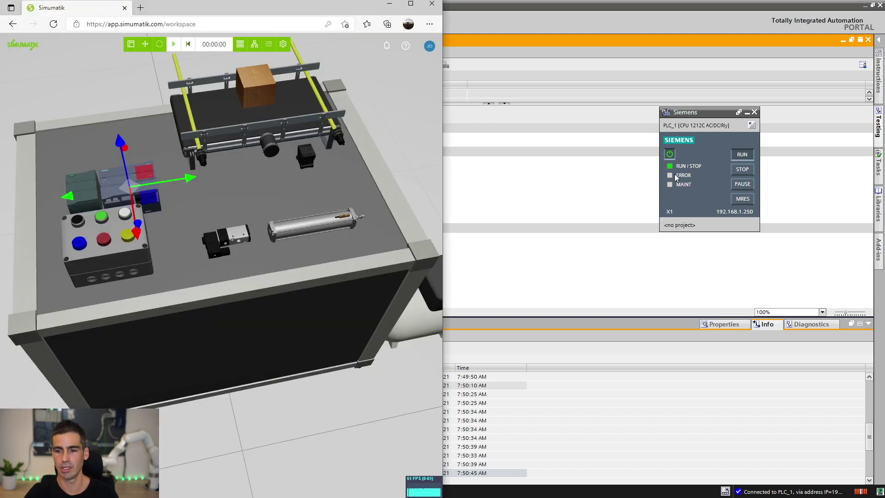
left_click(132, 46)
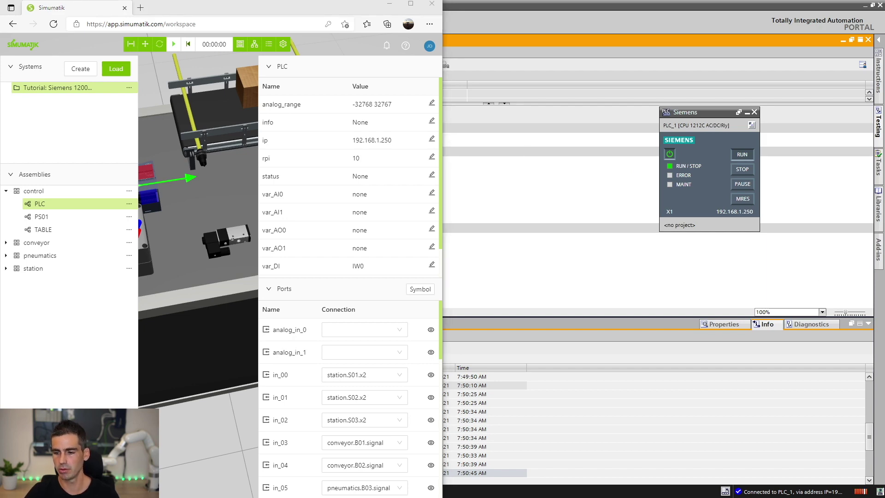
key("alt+Tab")
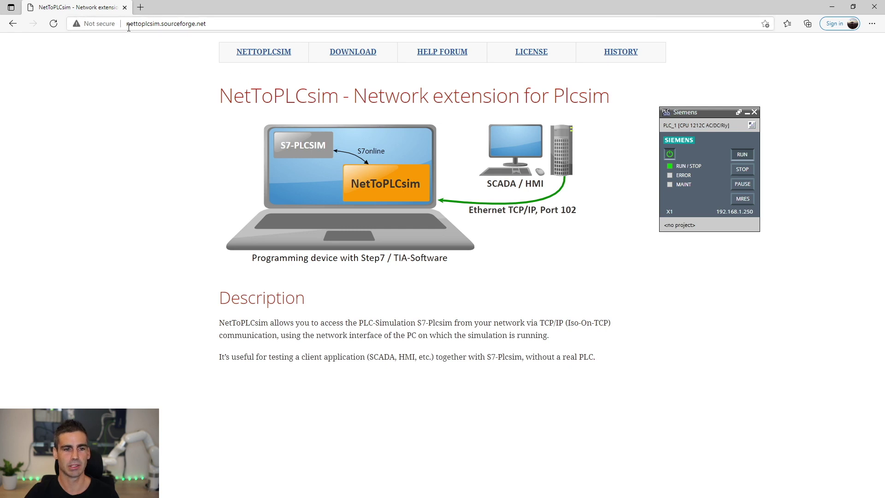
- Point out the sourceforge address, hide the PLCSIM panel, and open NetToPLCsim's download files page
double_click(189, 24)
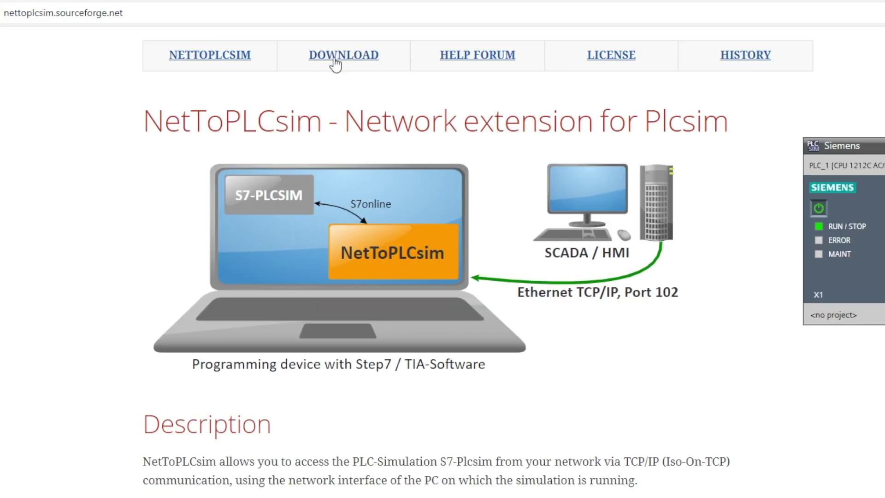
left_click(883, 145)
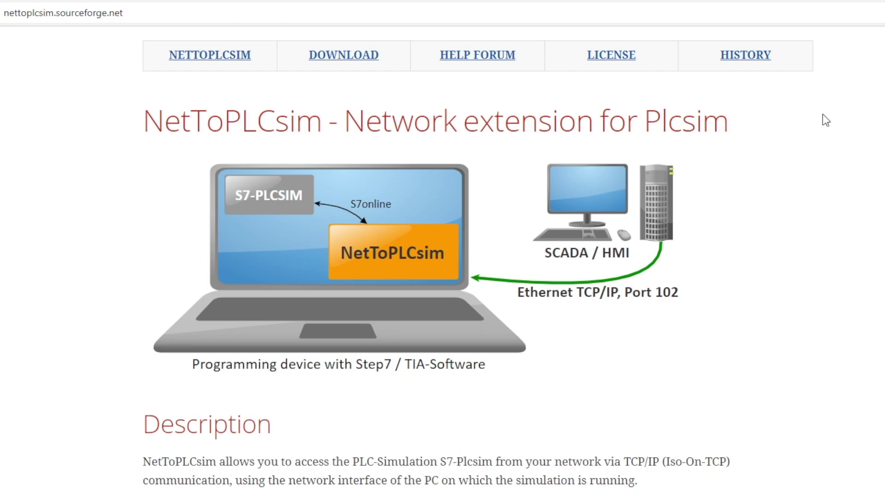
left_click(344, 55)
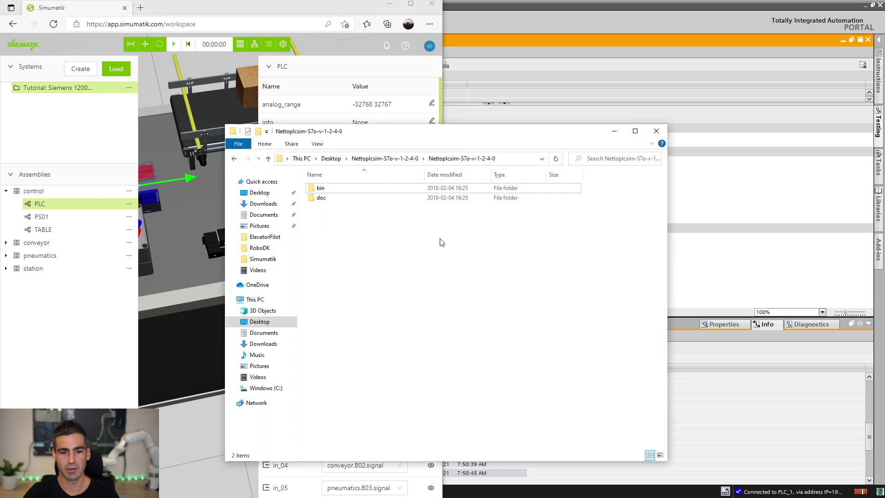
- Launch NetToPLCsim from its bin folder; it warns that port 102 is in use
double_click(341, 189)
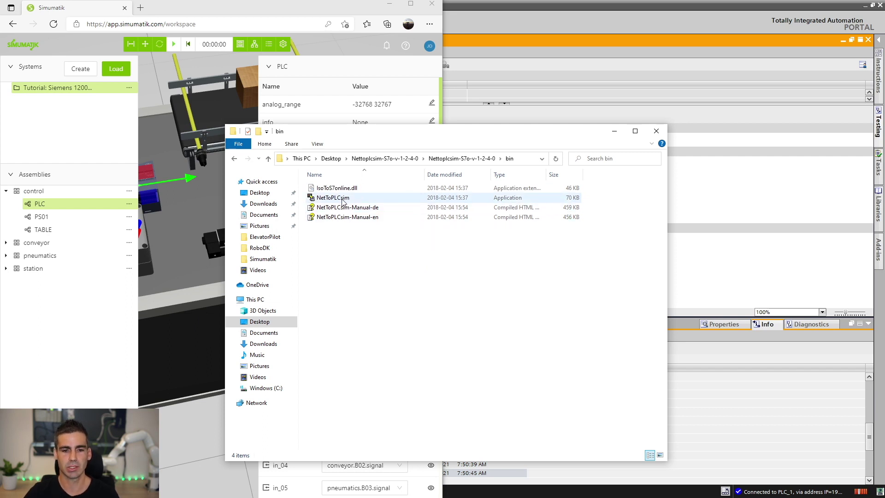
left_click(343, 200)
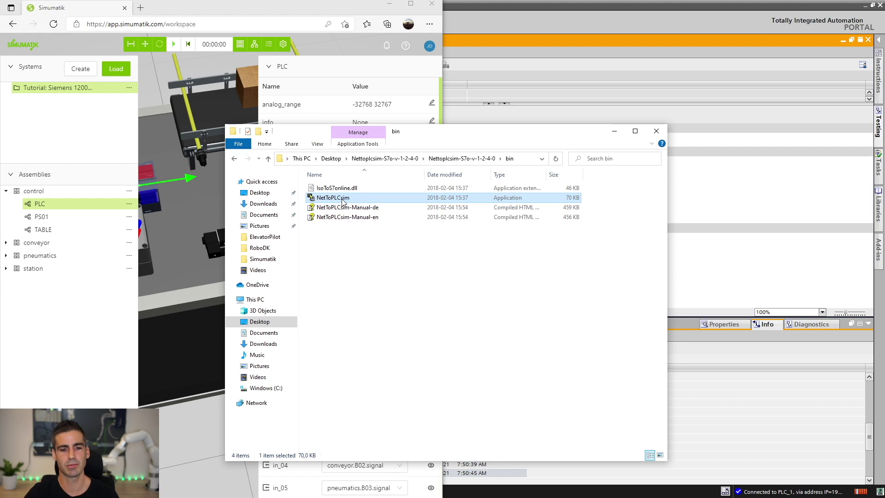
double_click(342, 199)
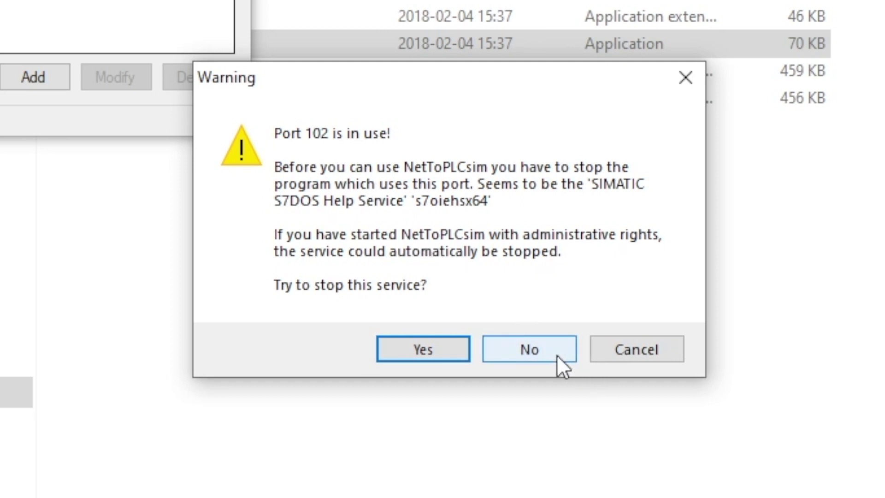
- Decline stopping the port 102 service and close NetToPLCsim
key("Tab")
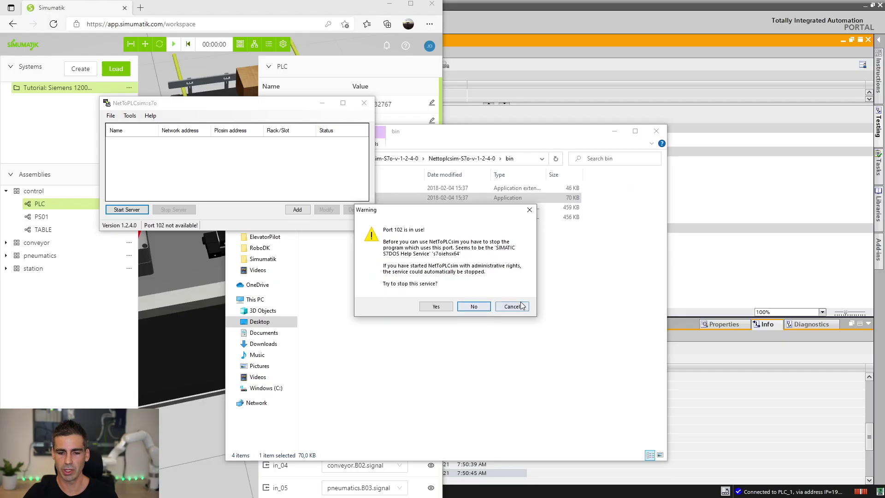
left_click(636, 349)
left_click(365, 102)
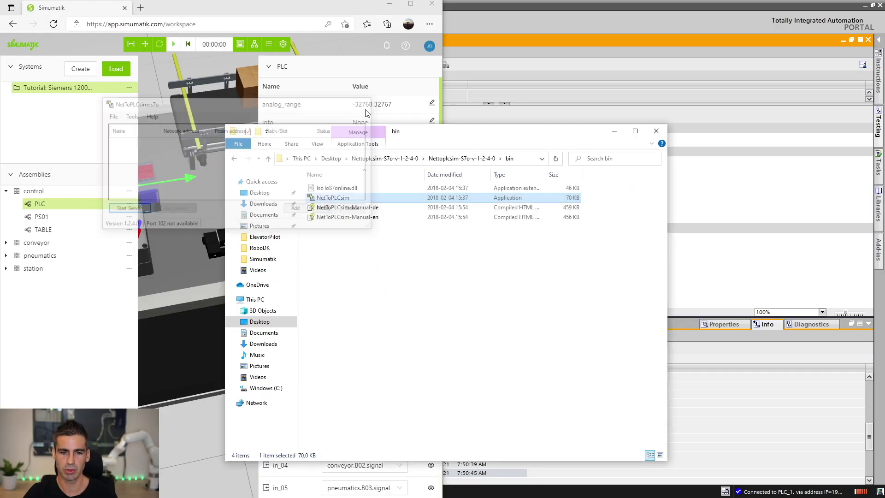
left_click(359, 207)
- Rerun NetToPLCsim as administrator and stop the S7DOS service so port 102 reads OK
right_click(349, 198)
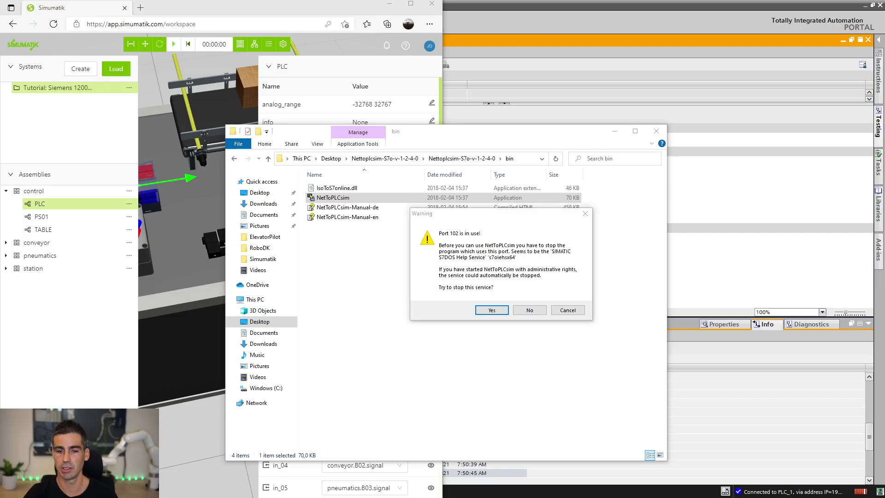
left_click(489, 295)
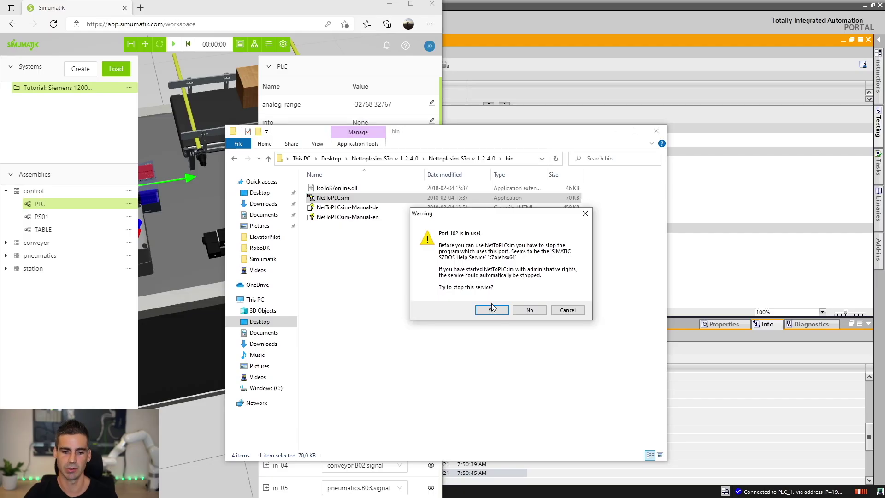
left_click(499, 312)
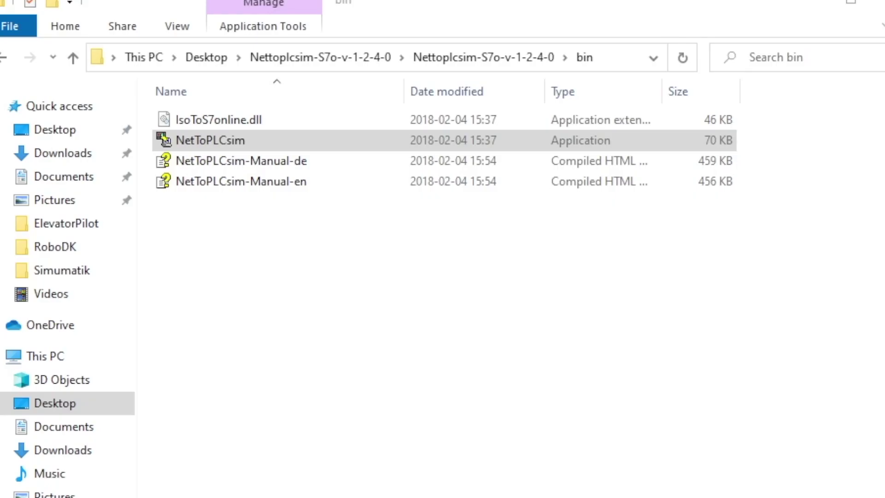
key("Return")
left_click_drag(409, 132, 386, 153)
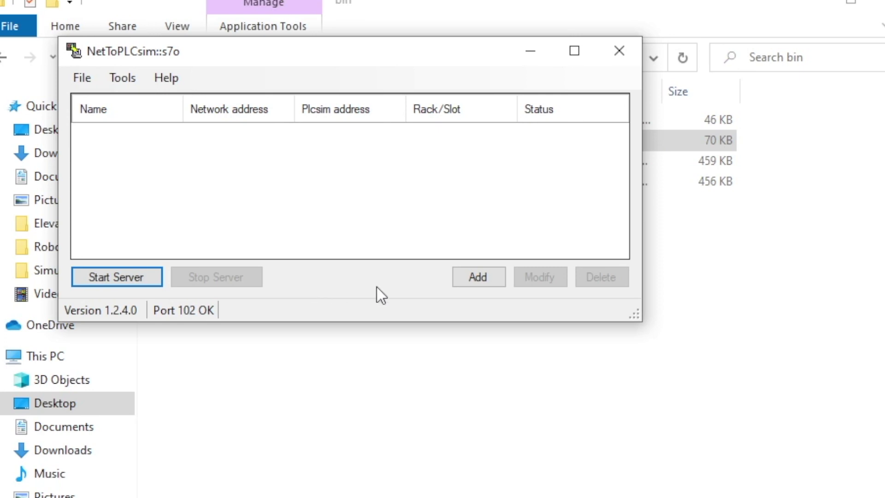
- Add station PLC#001 with network IP address 192.168.1.125 from the Realtek adapter
left_click(477, 277)
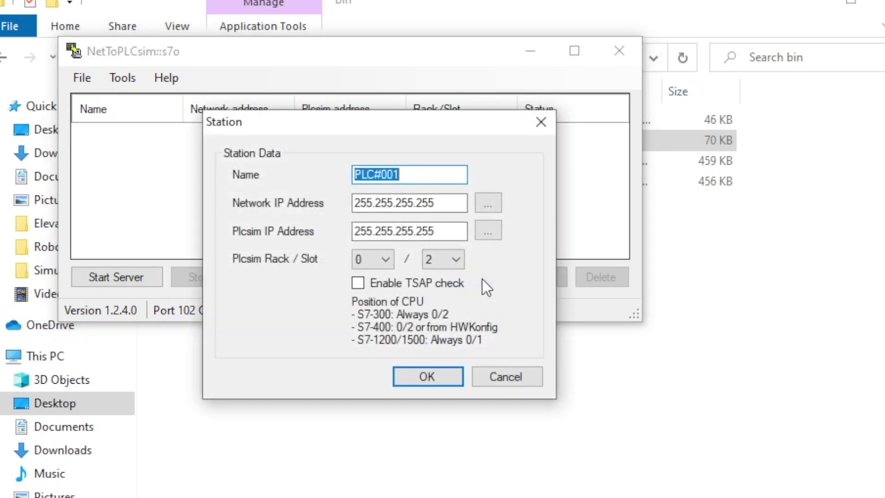
left_click(481, 205)
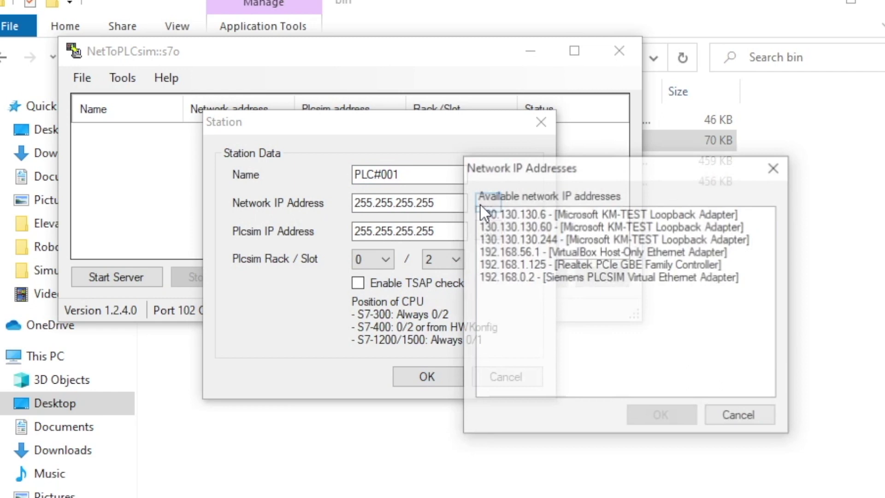
left_click(578, 266)
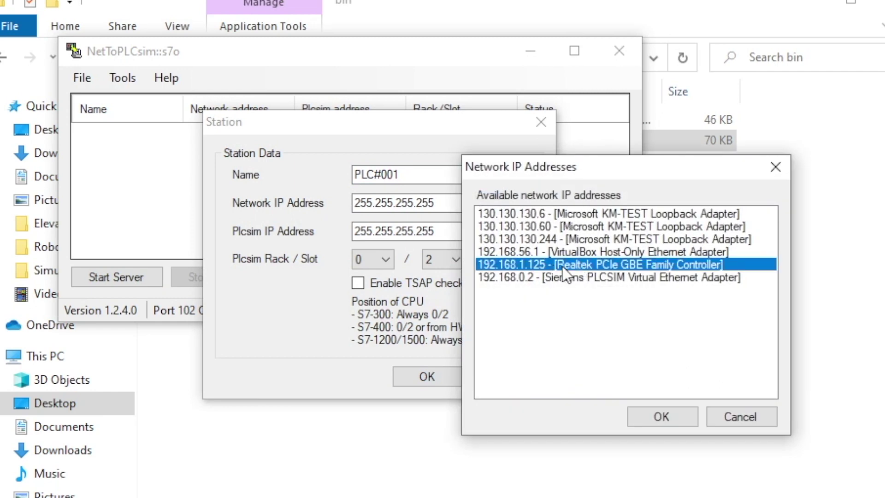
double_click(565, 266)
- Look up the PLCSIM IP, dismiss the no reachable PLC message, and return to File Explorer
left_click(499, 231)
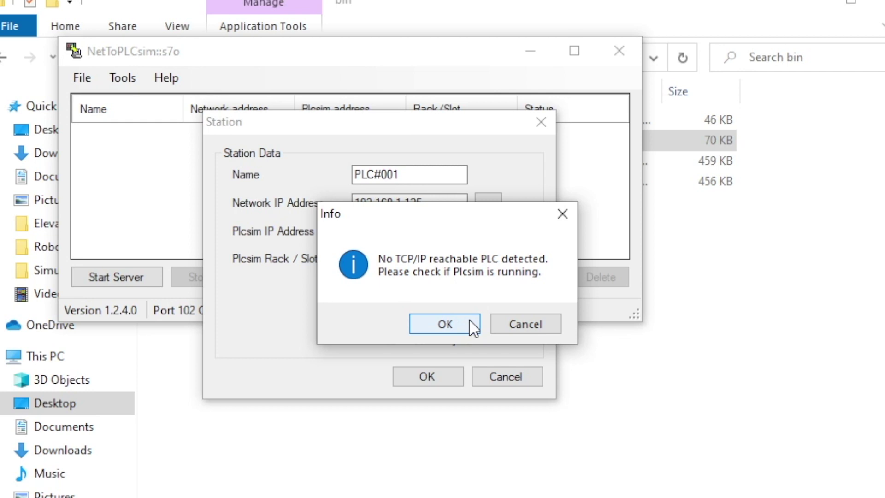
left_click(525, 328)
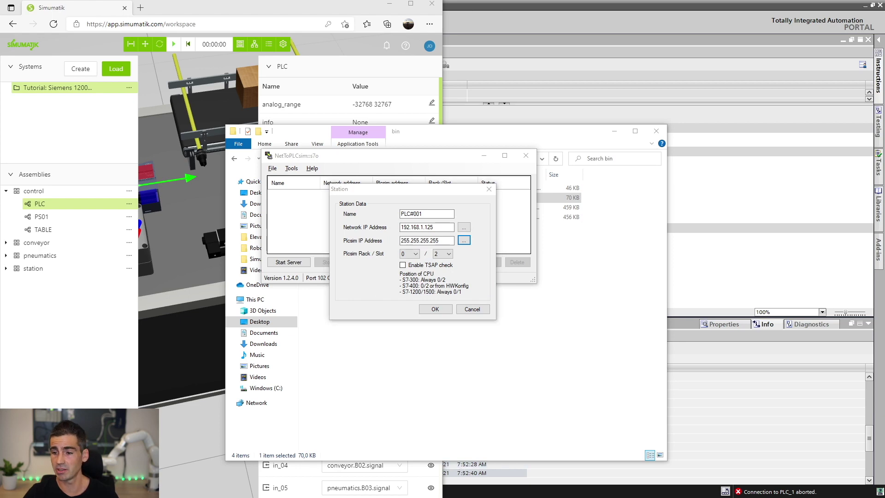
key("alt+Tab")
key("alt")
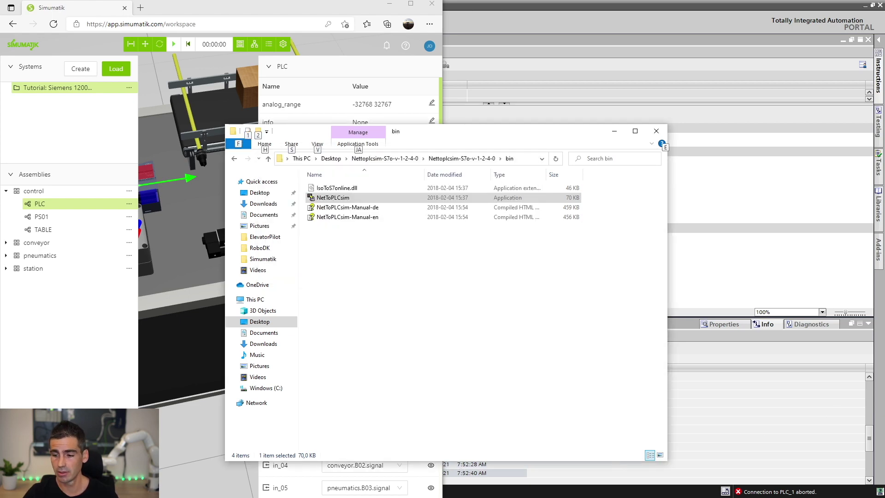
- In TIA Portal, exit the old PLCSIM and start a new simulation for PLC_1
key("alt+Tab")
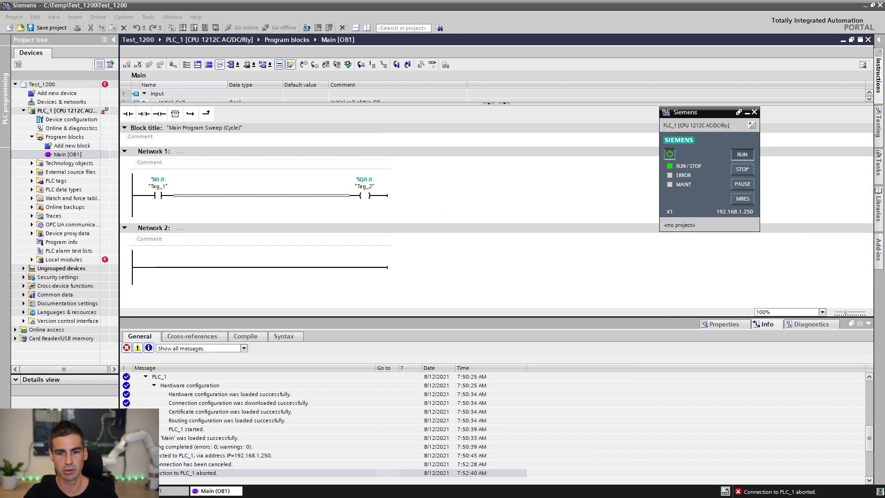
left_click(756, 115)
left_click(726, 197)
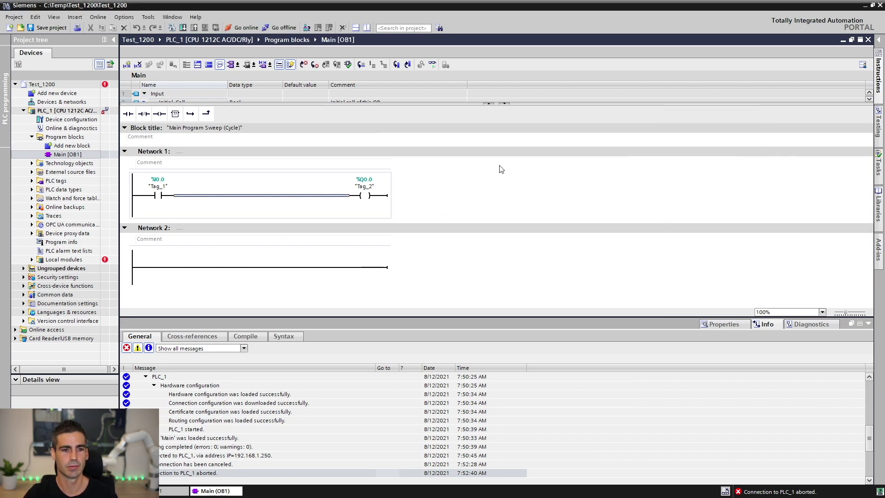
left_click(64, 111)
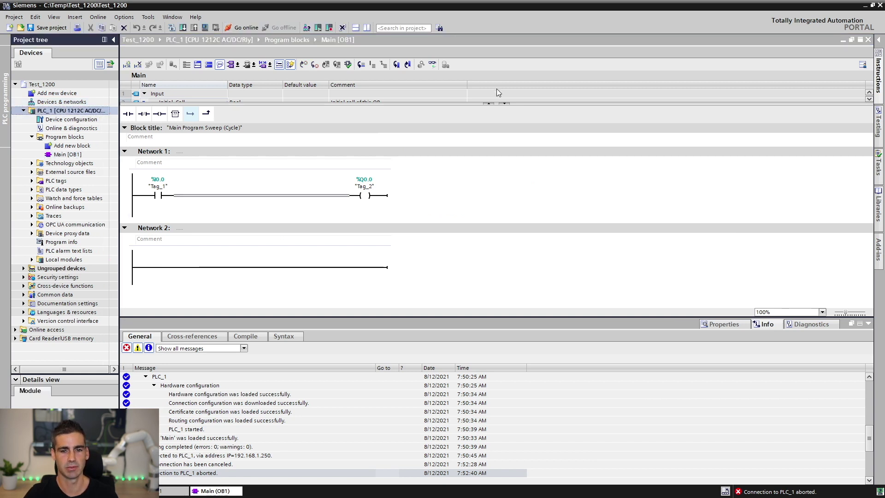
left_click(203, 27)
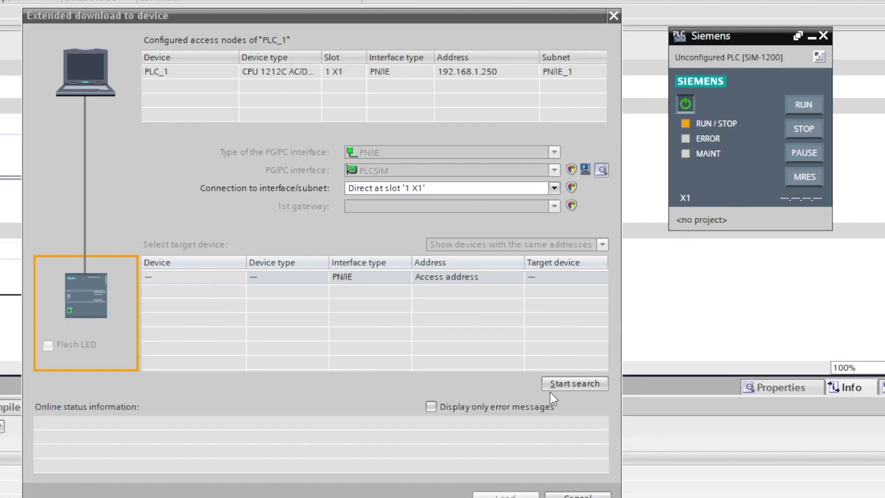
- Download the program to the simulated CPU with Start module, then go online with monitoring on
left_click(569, 385)
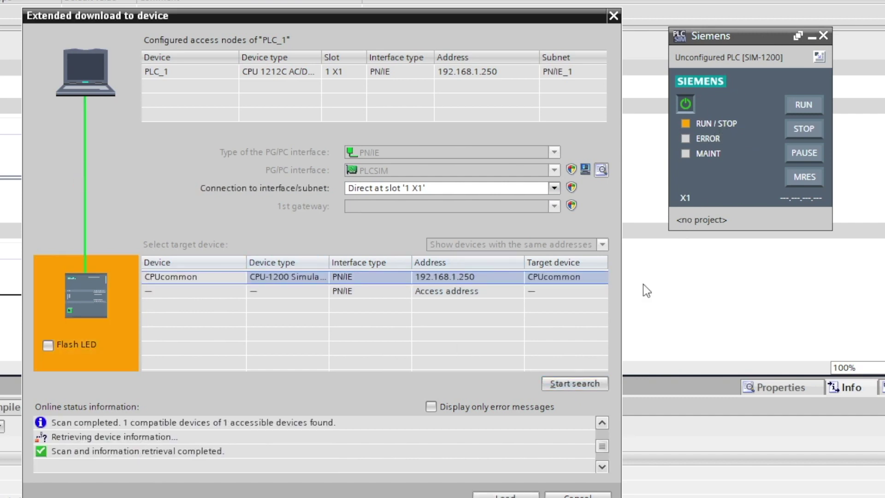
left_click(524, 496)
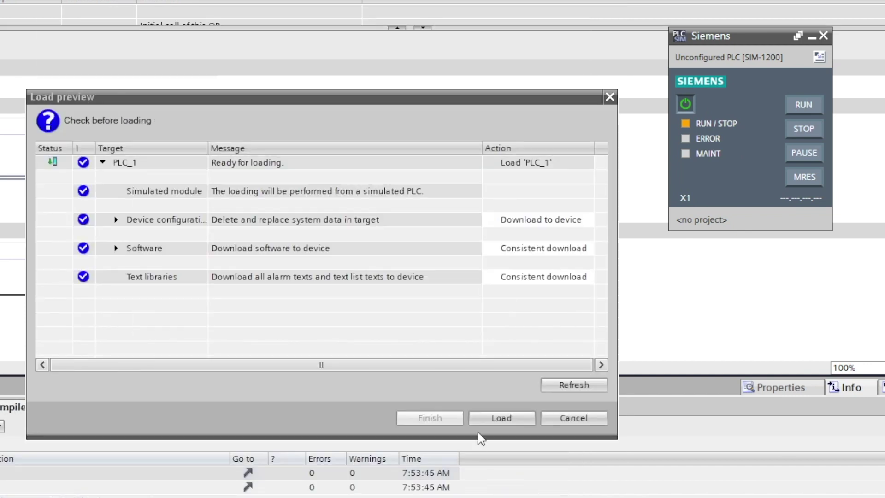
left_click(501, 418)
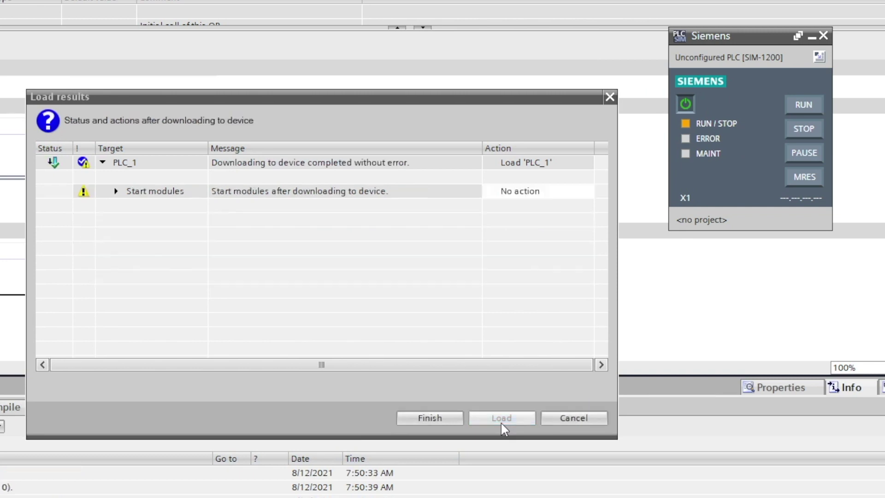
left_click(540, 192)
left_click(584, 194)
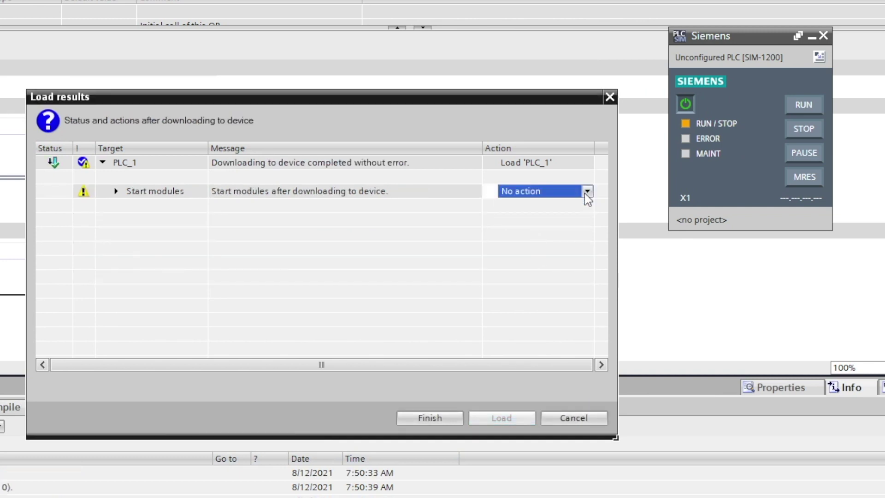
left_click(561, 215)
left_click(444, 419)
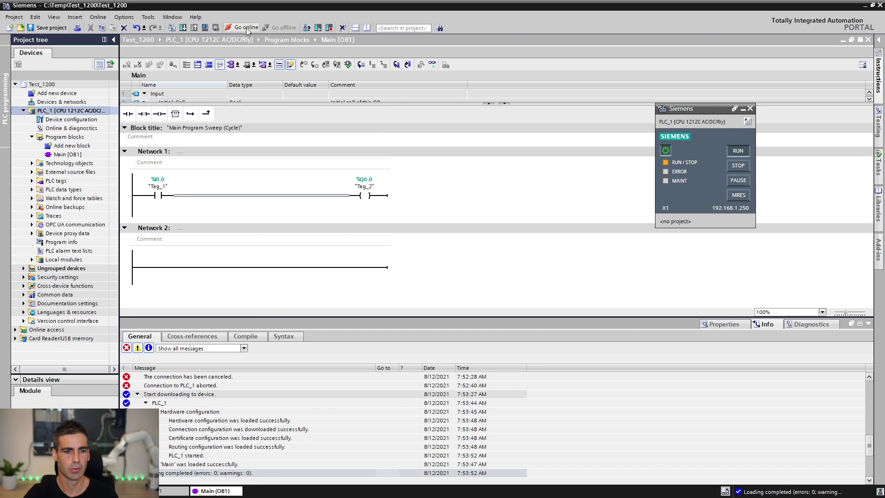
left_click(243, 27)
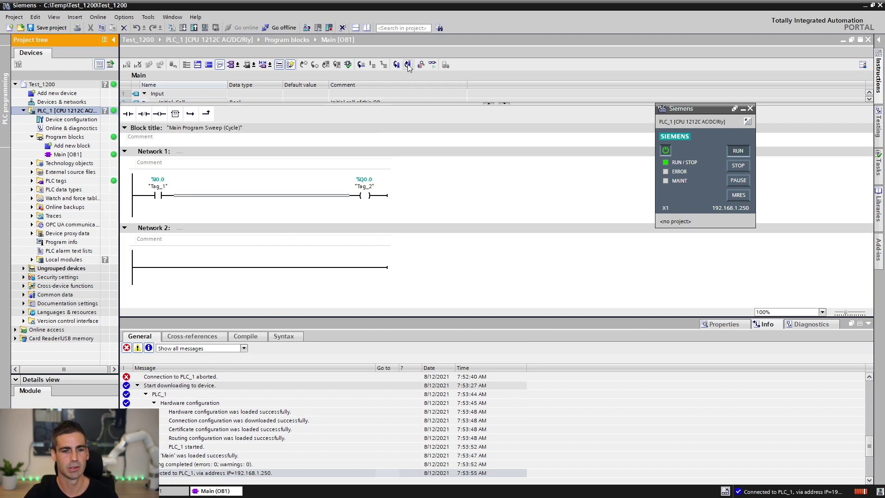
left_click(432, 64)
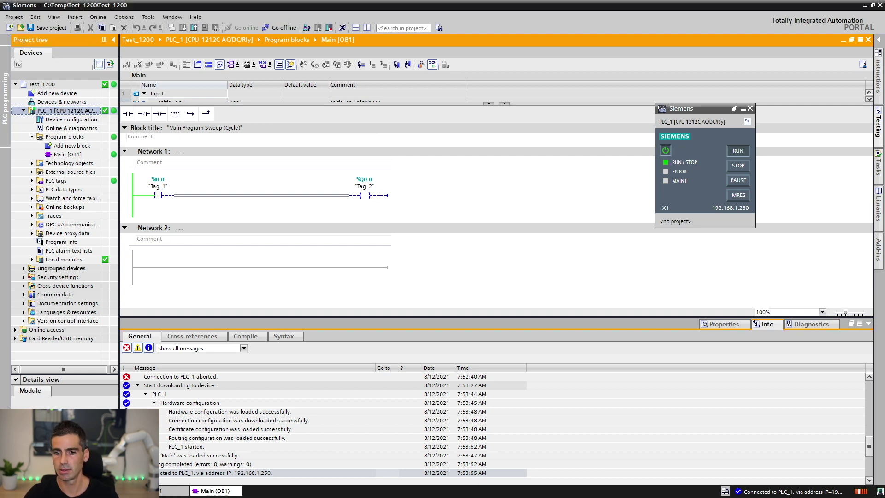
- Set PLC#001's PLCSIM address to 192.168.1.250 at slot 1, save, start the server, and minimize
key("alt+Tab")
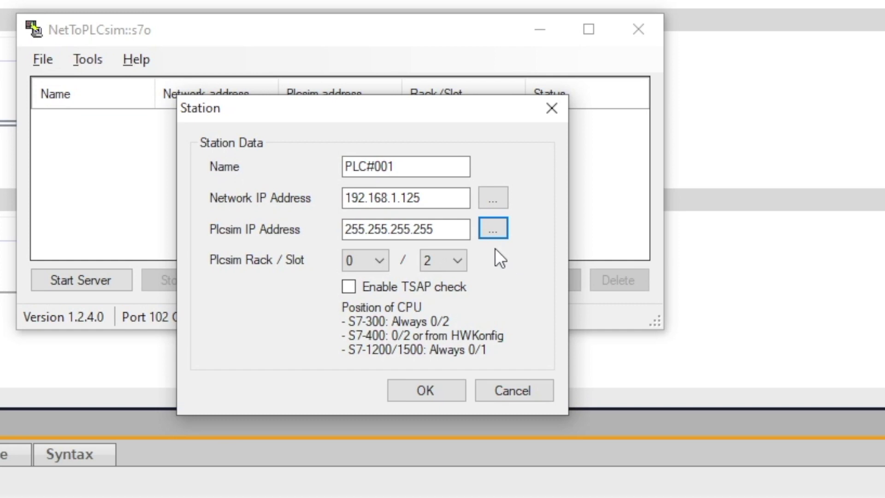
left_click(489, 232)
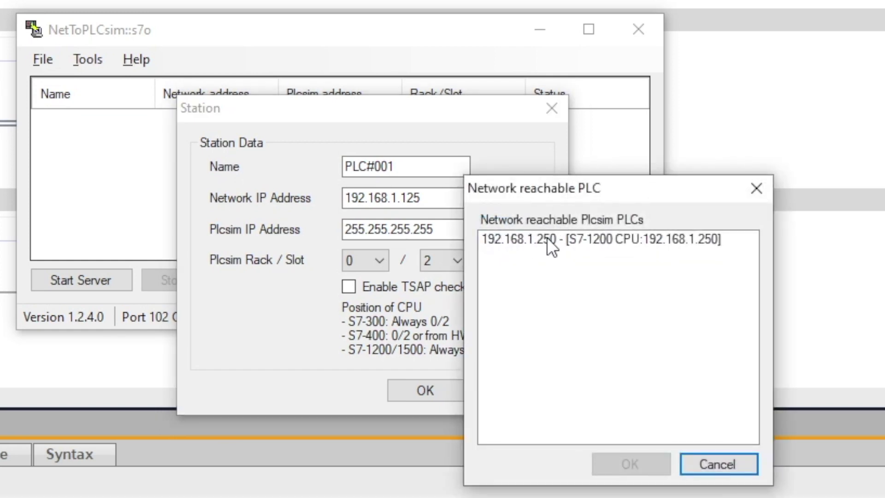
double_click(683, 238)
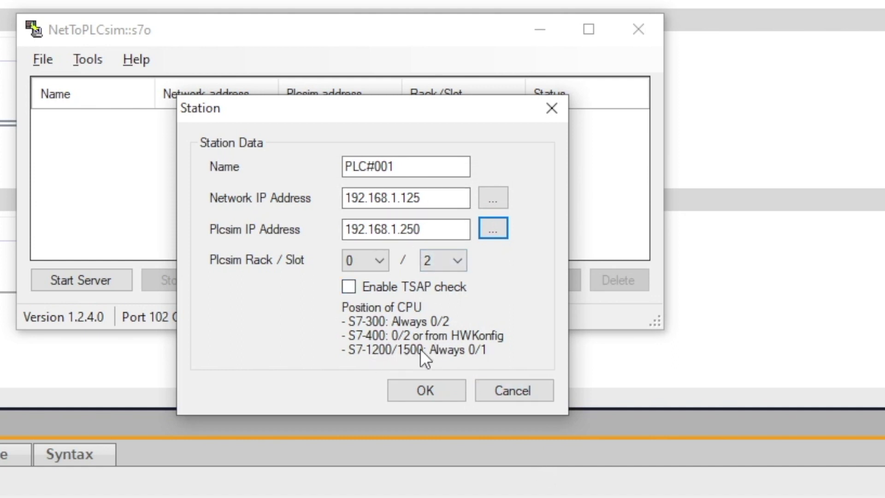
left_click(459, 256)
left_click(456, 291)
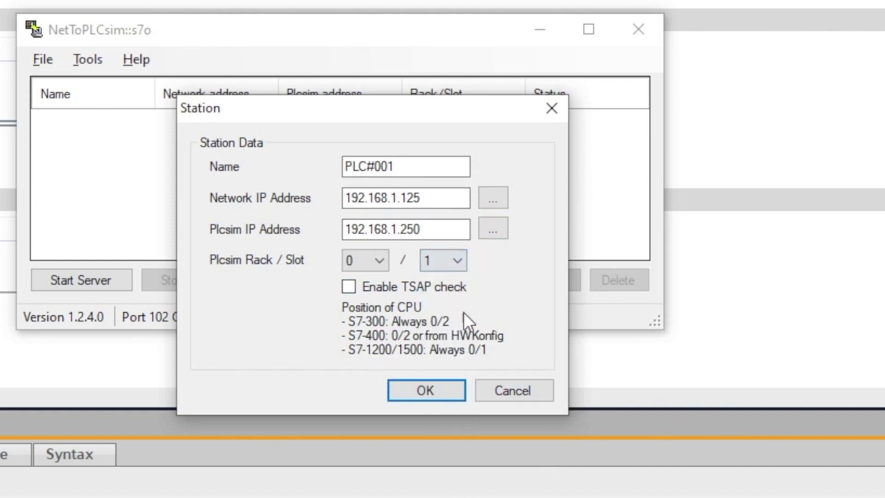
left_click(446, 388)
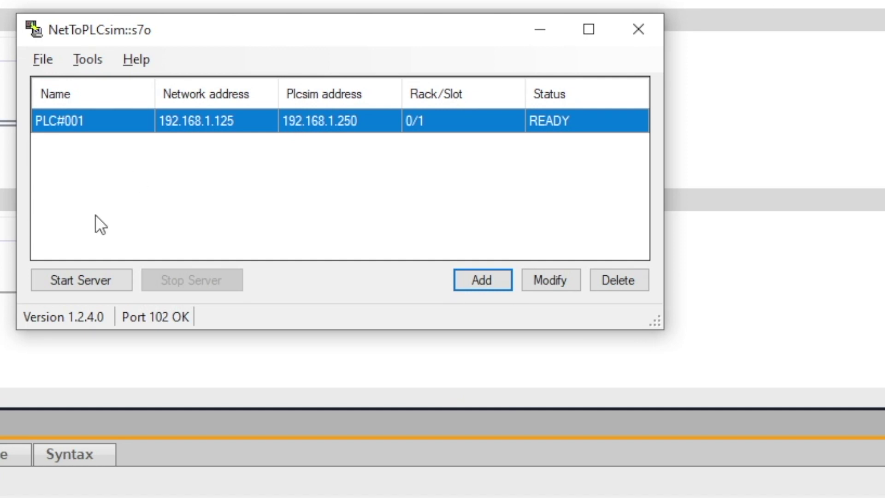
left_click(85, 284)
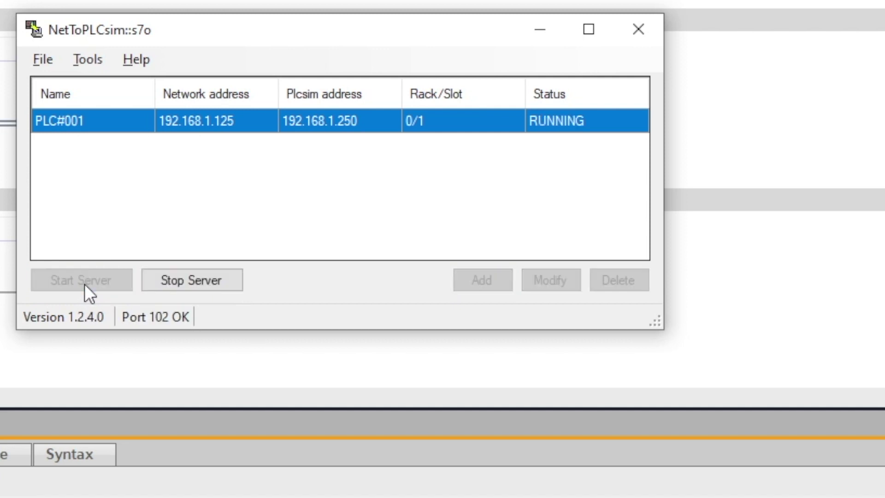
left_click(541, 35)
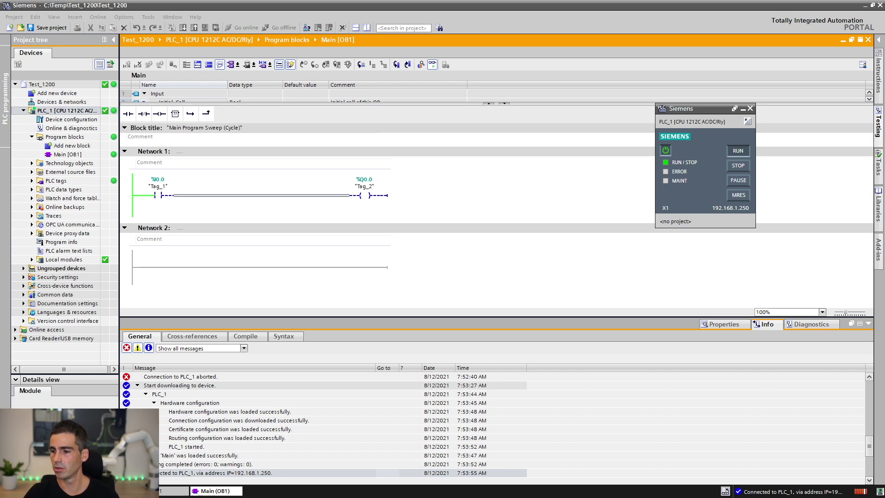
- Change the Simumatik PLC's ip property from 192.168.1.250 to 192.168.1.125
key("alt+Tab")
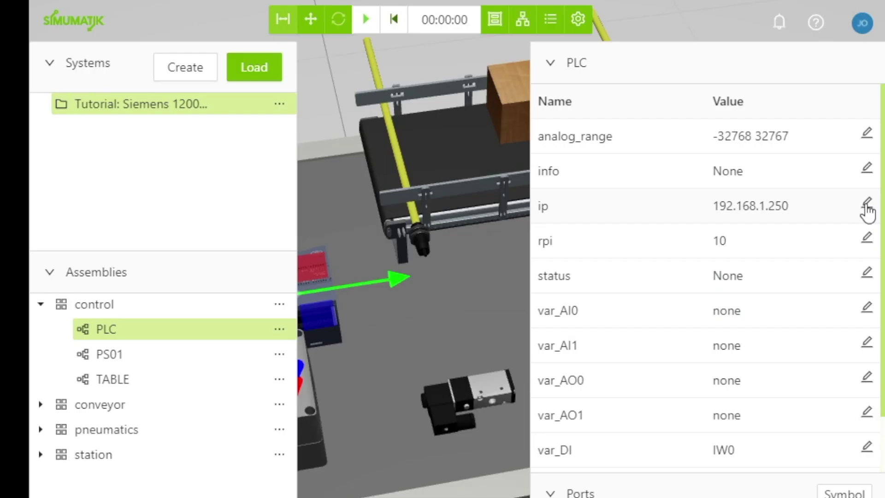
left_click(867, 202)
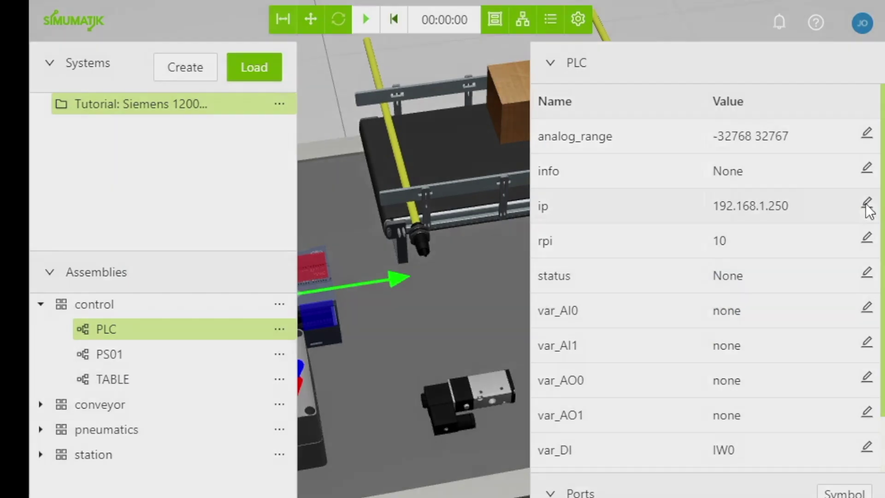
left_click_drag(319, 172, 331, 169)
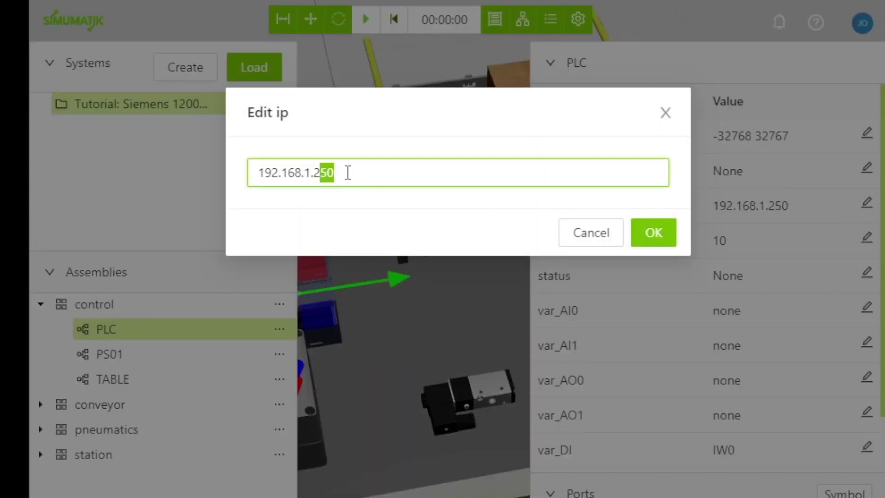
key("BackSpace")
key("BackSpace")
key("alt+Tab")
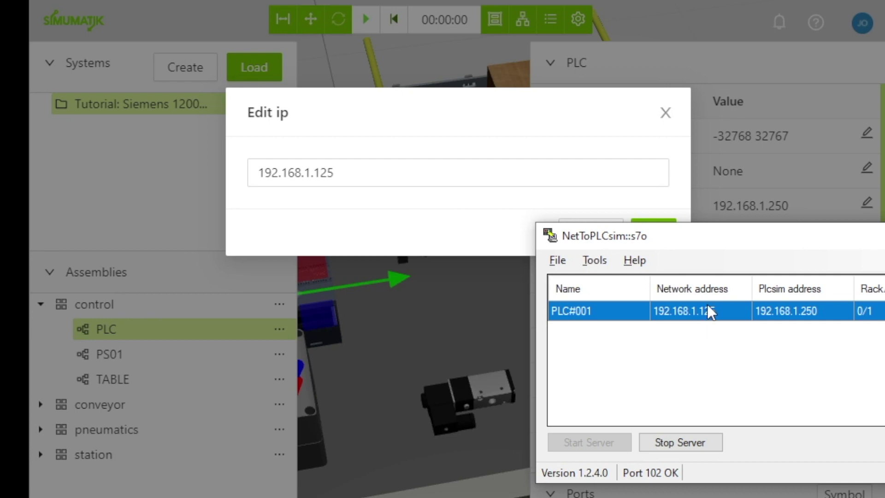
left_click(510, 118)
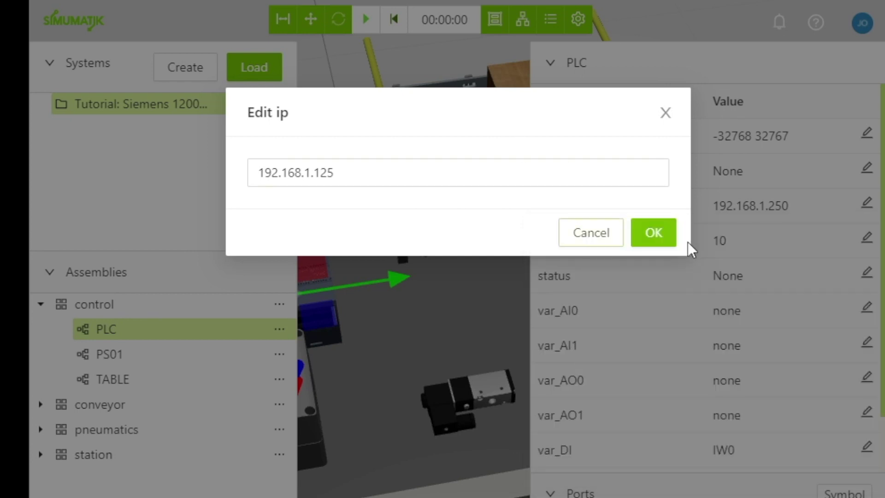
left_click(664, 231)
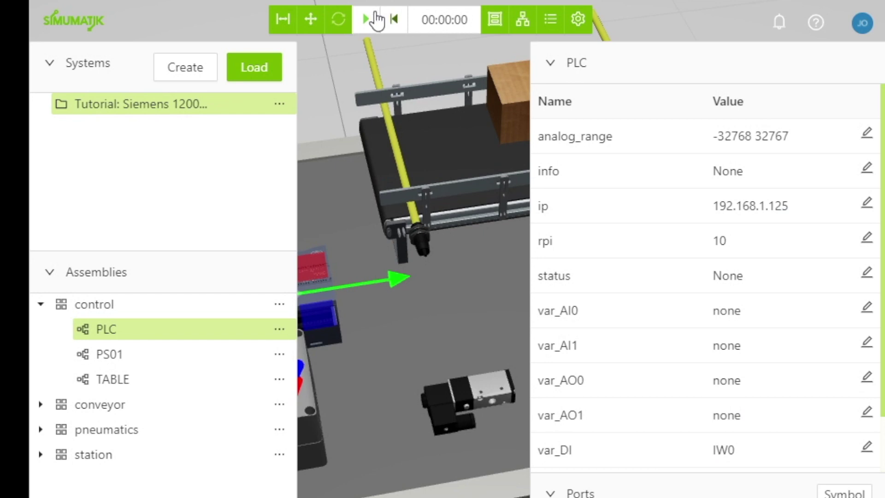
- Start the simulation, hide the side panels, and snap TIA Portal to the right half
left_click(366, 21)
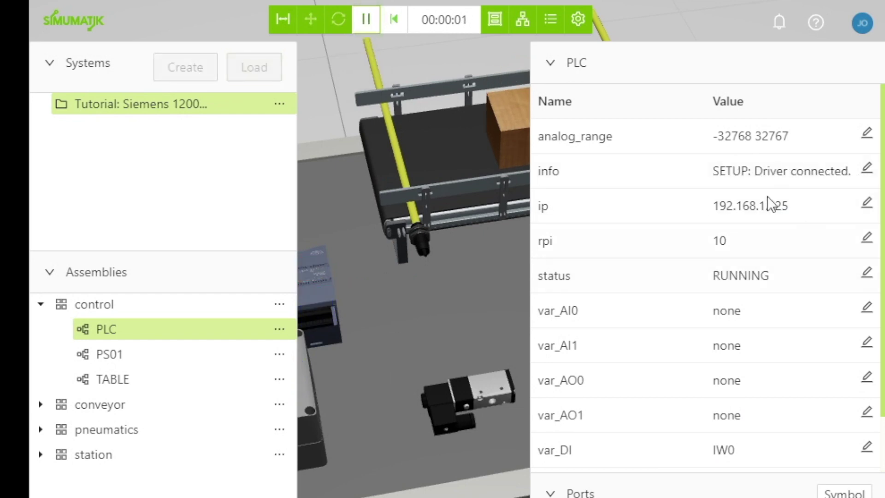
left_click(283, 20)
left_click(884, 0)
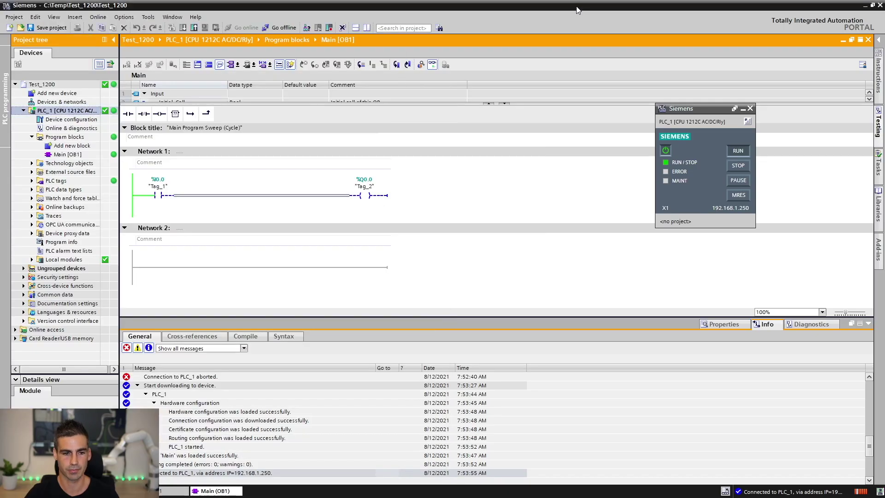
key("super+Right")
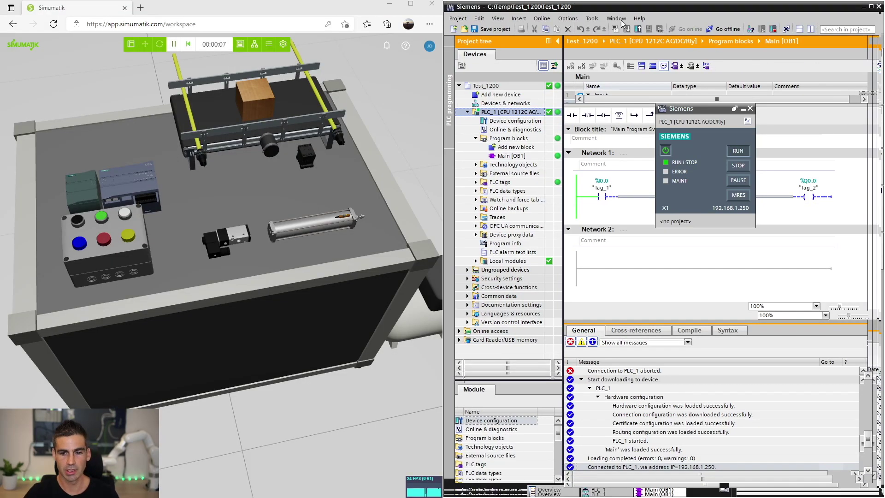
- Place Simumatik on the left half and press and release the green push button
key("Return")
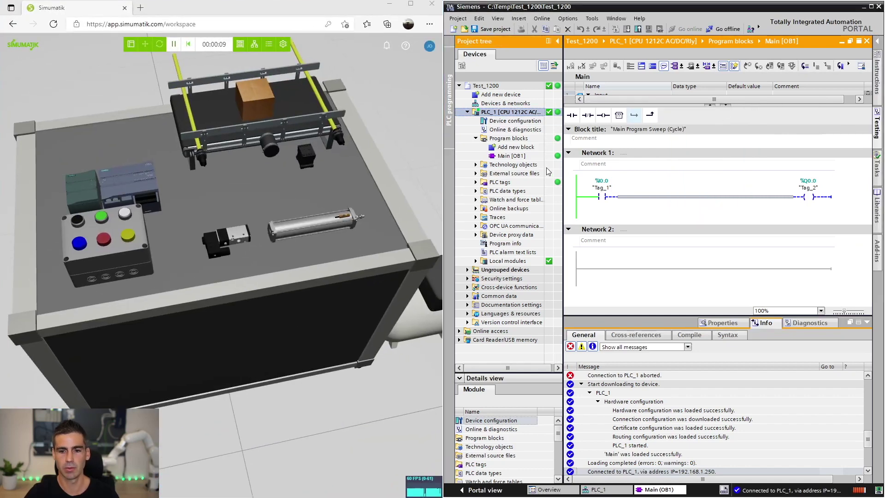
left_click(103, 218)
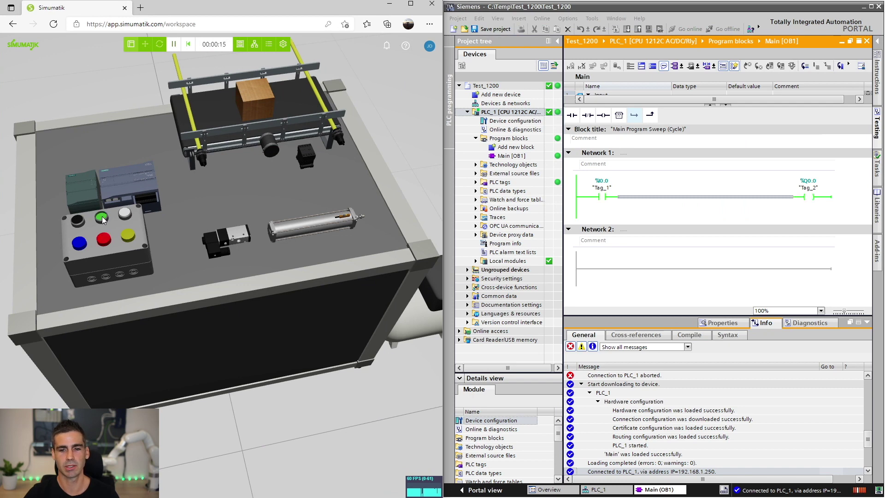
left_click(102, 218)
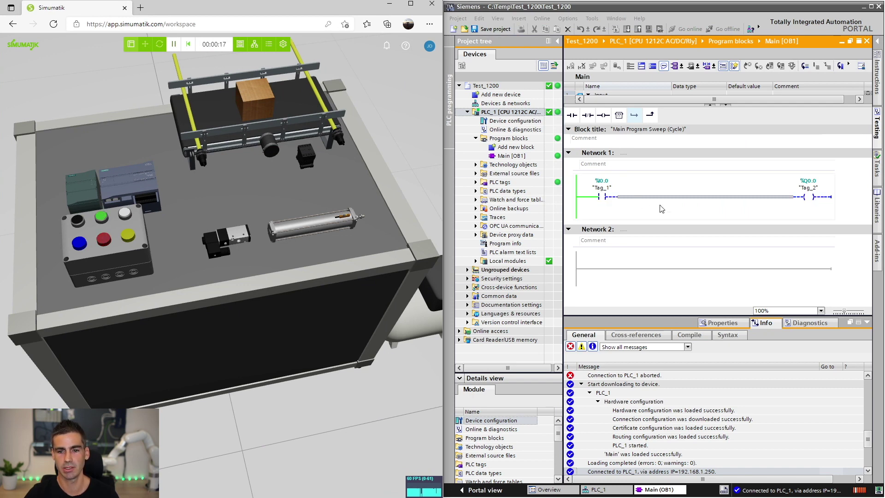